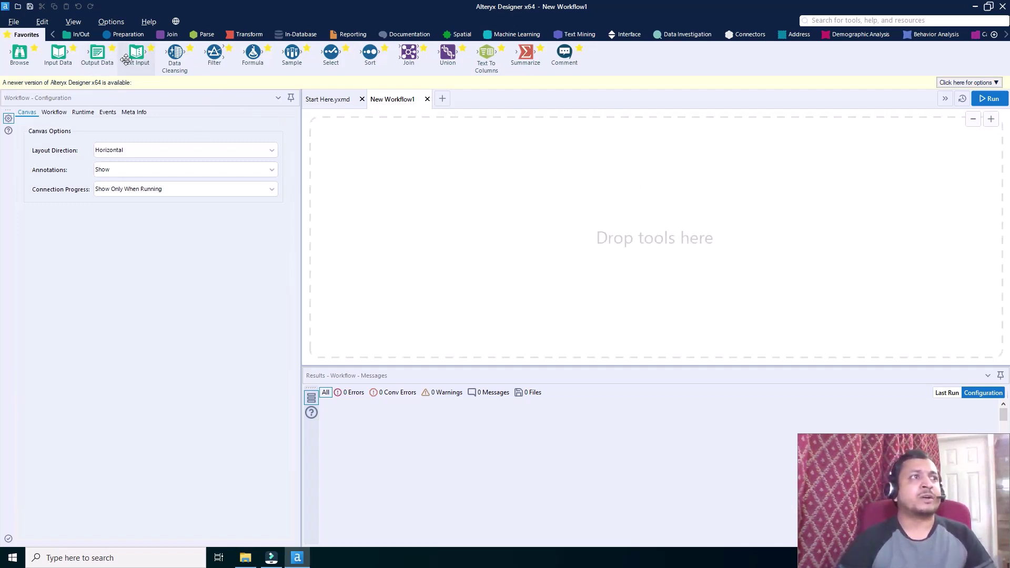
- Place a Text Input with a 'test' column and one 'test' row, connected to a Browse tool
drag(135, 53, 403, 189)
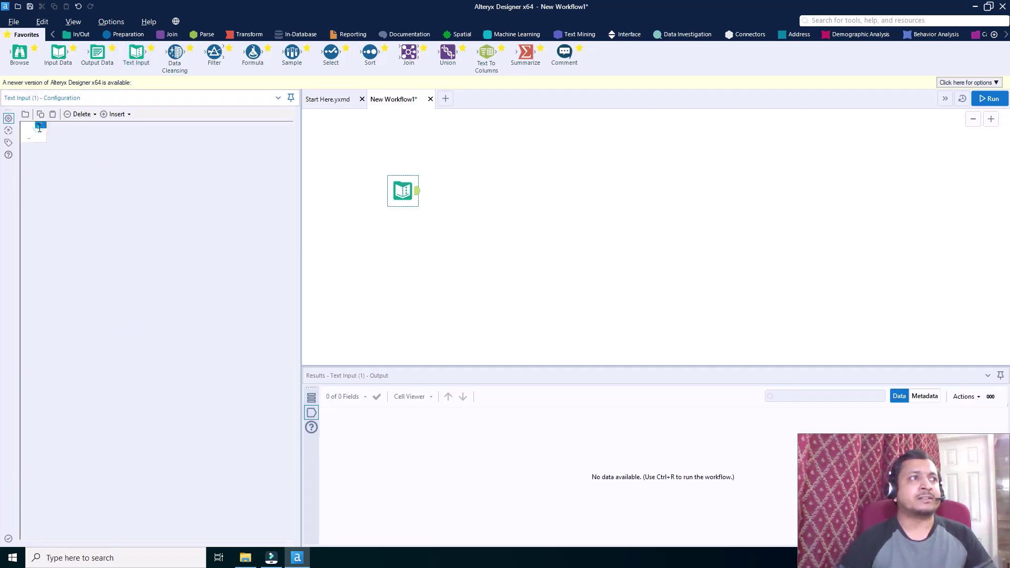
click(39, 128)
text(test)
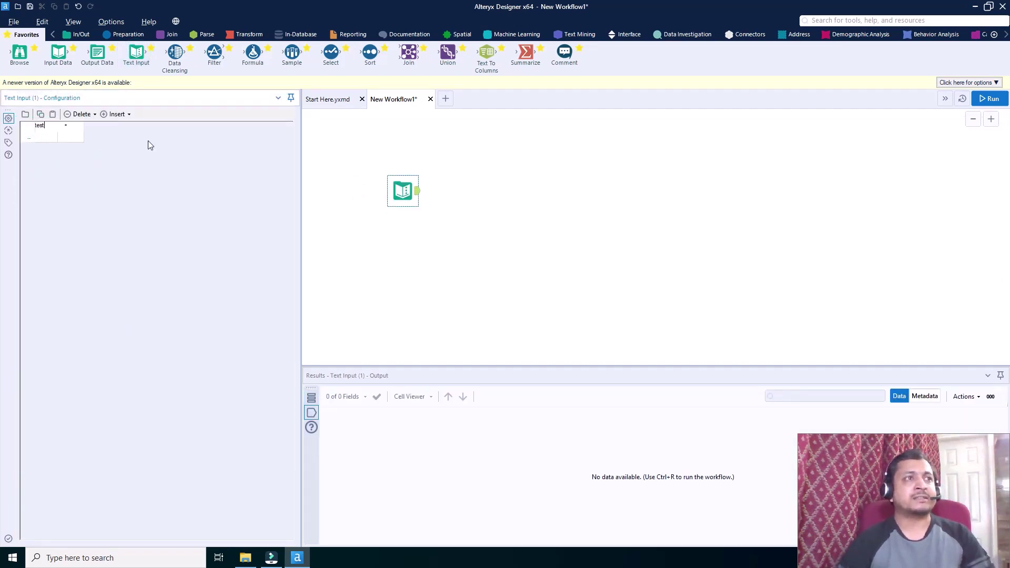
click(38, 140)
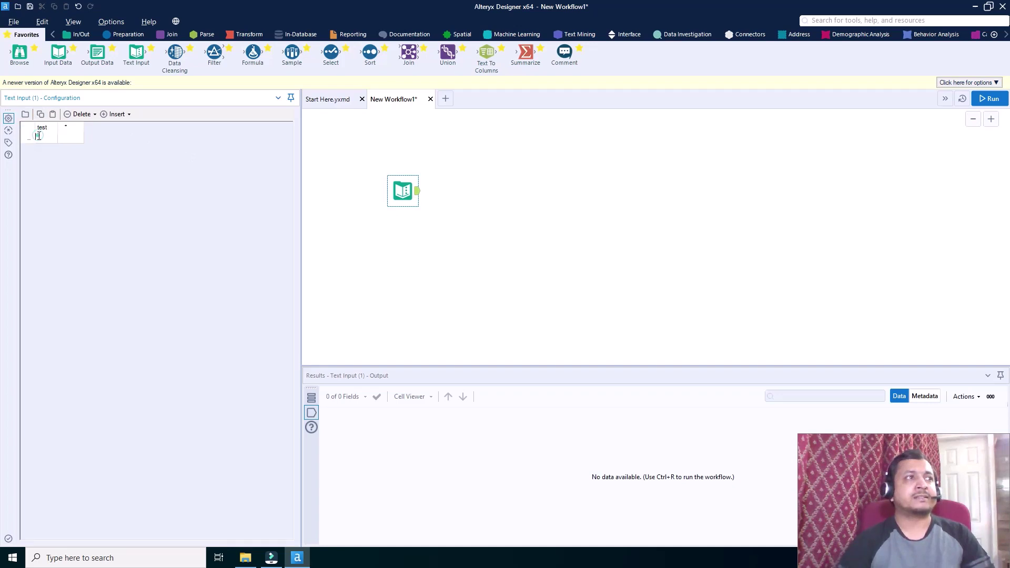
click(39, 136)
text(test)
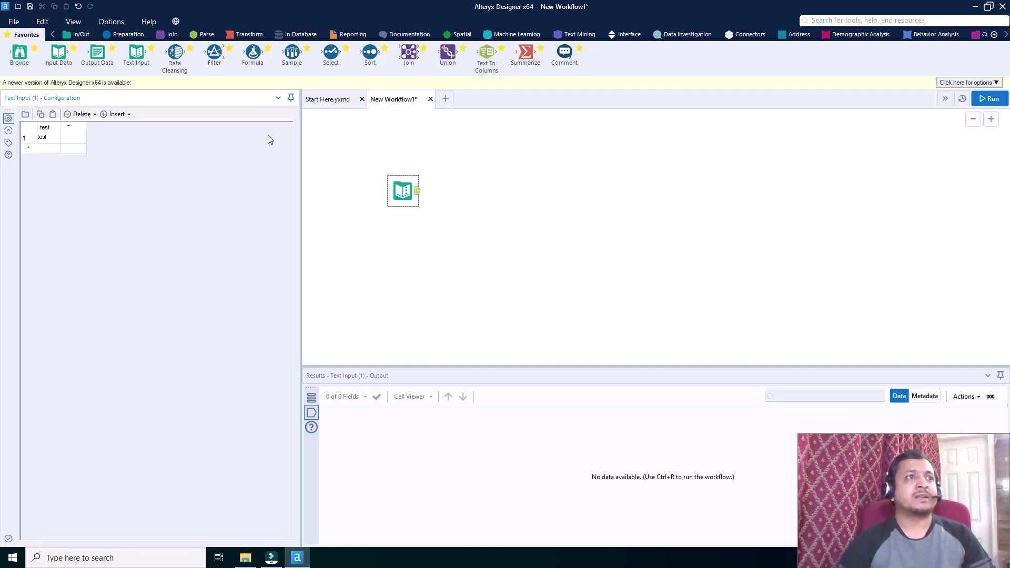
click(438, 147)
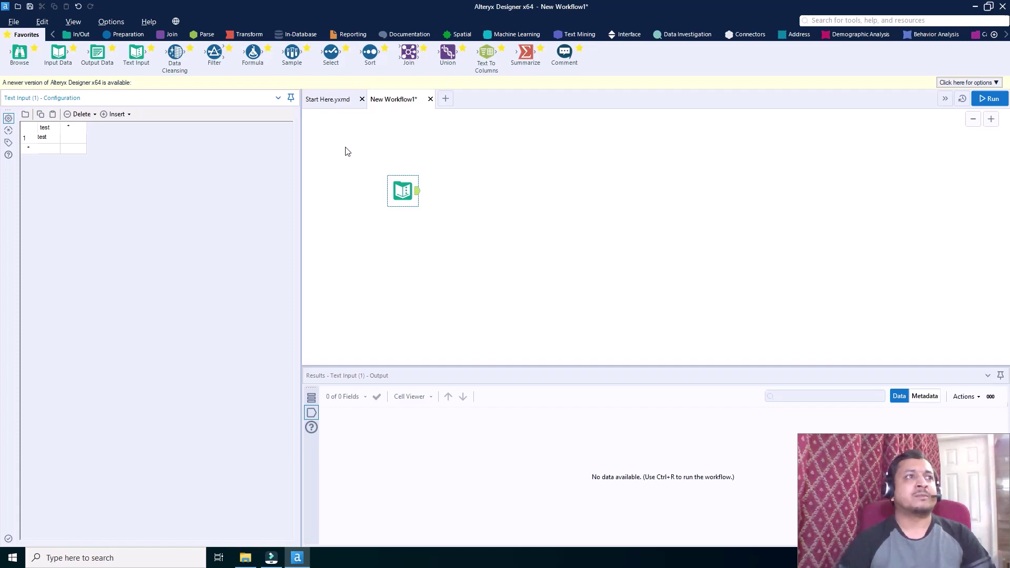
click(76, 33)
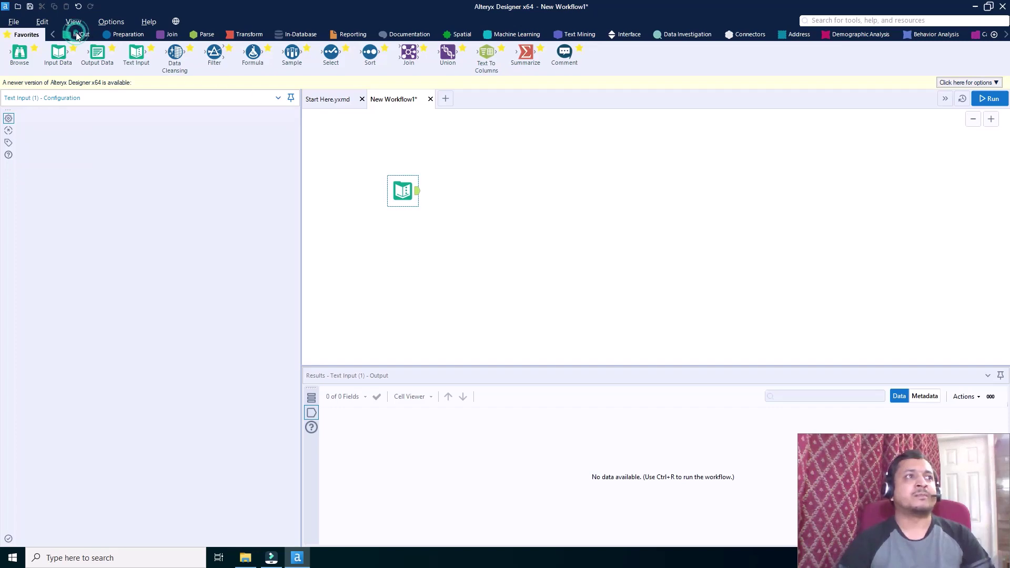
drag(20, 53, 459, 198)
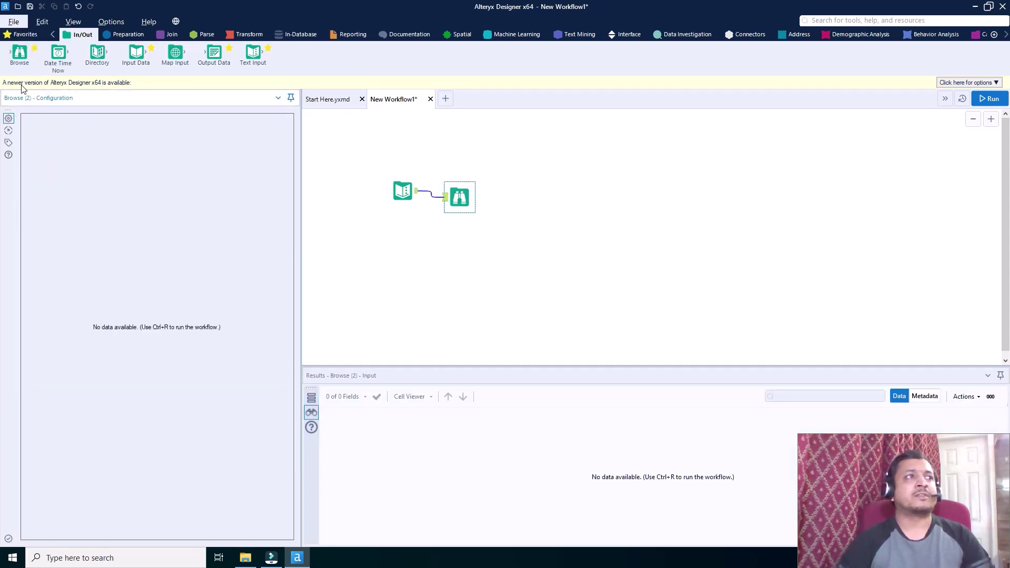
- Save the workflow under the file name Workflow1 from the File menu
key(alt+f)
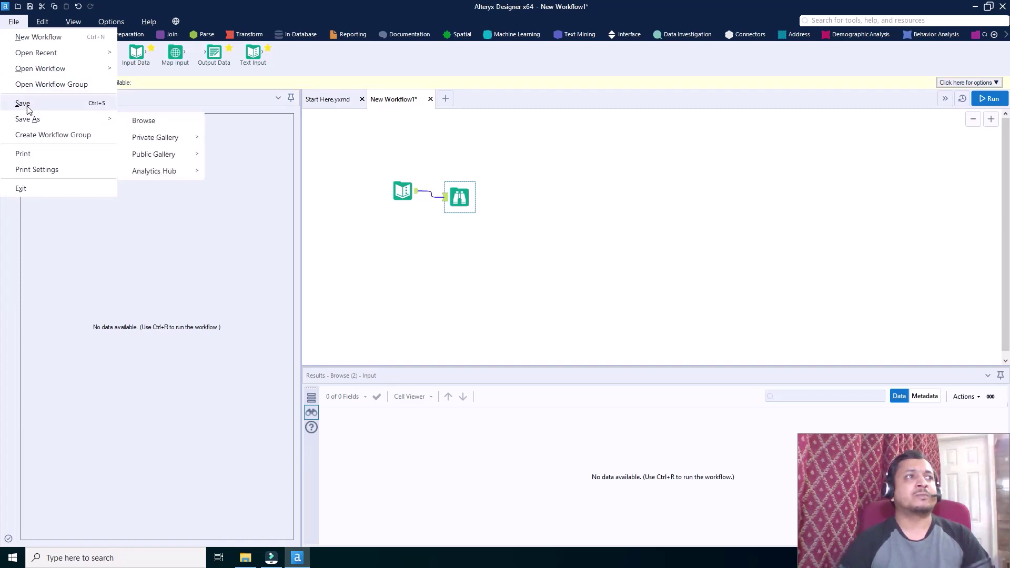
click(27, 104)
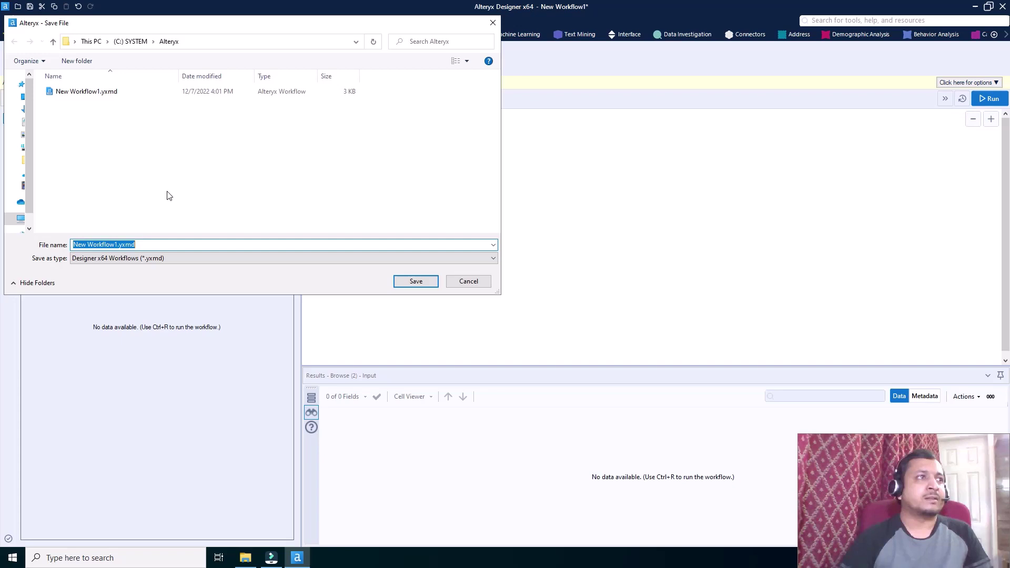
text(//////////)
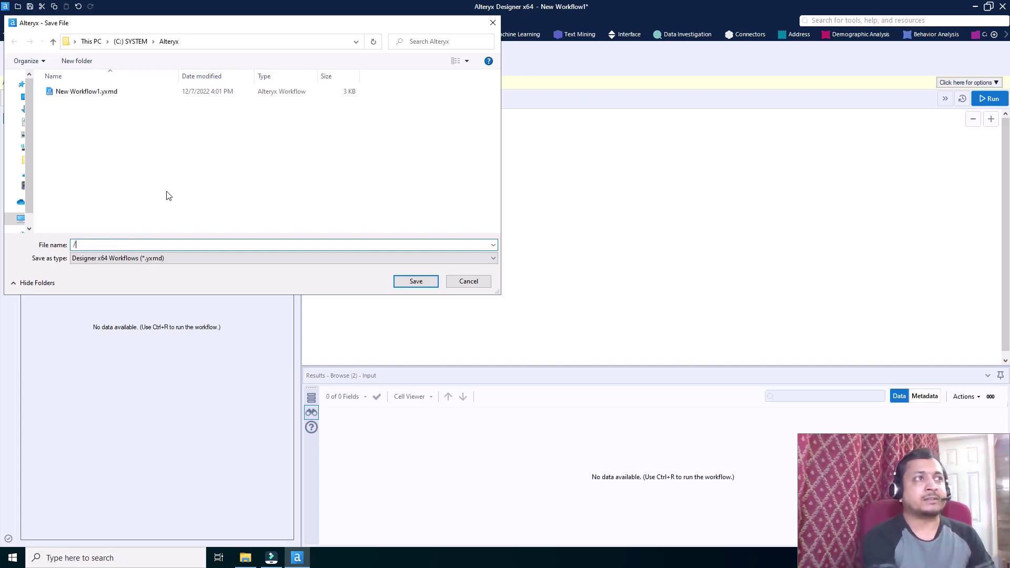
key(BackSpace)
key(BackSpace)
key(BackSpace)
key(BackSpace)
key(BackSpace)
key(BackSpace)
key(BackSpace)
key(BackSpace)
key(BackSpace)
key(BackSpace)
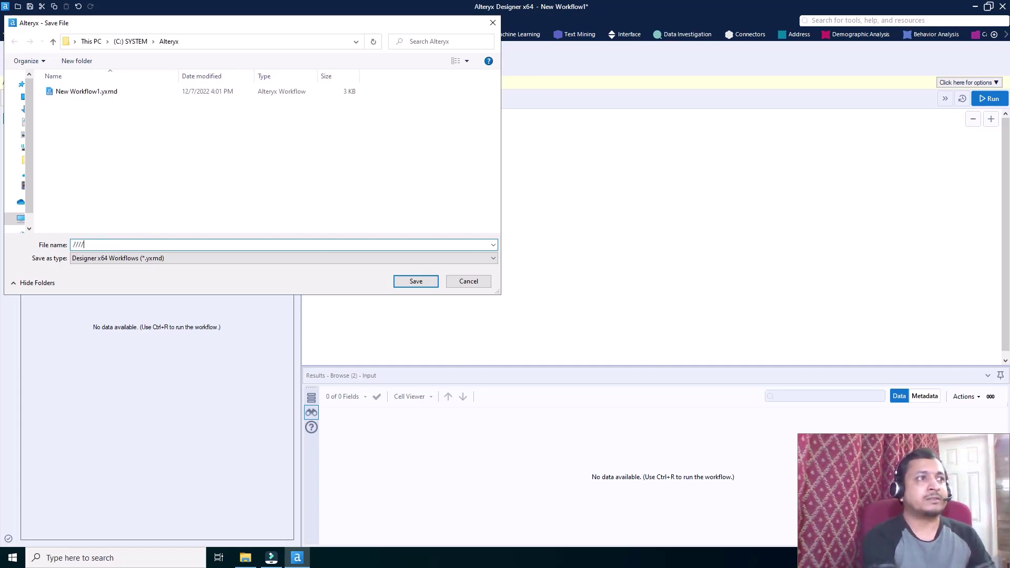
text(Workflow1)
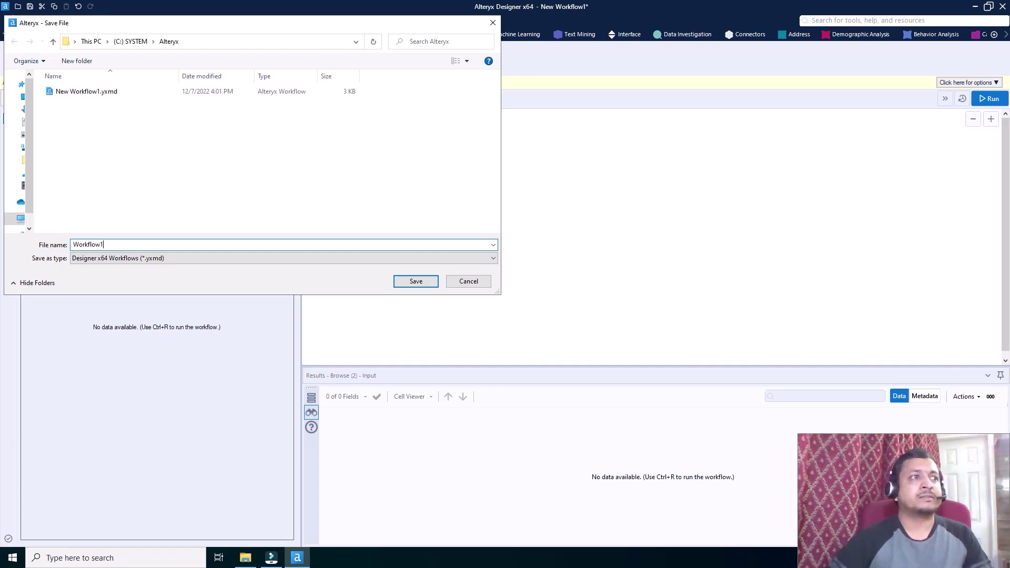
click(411, 284)
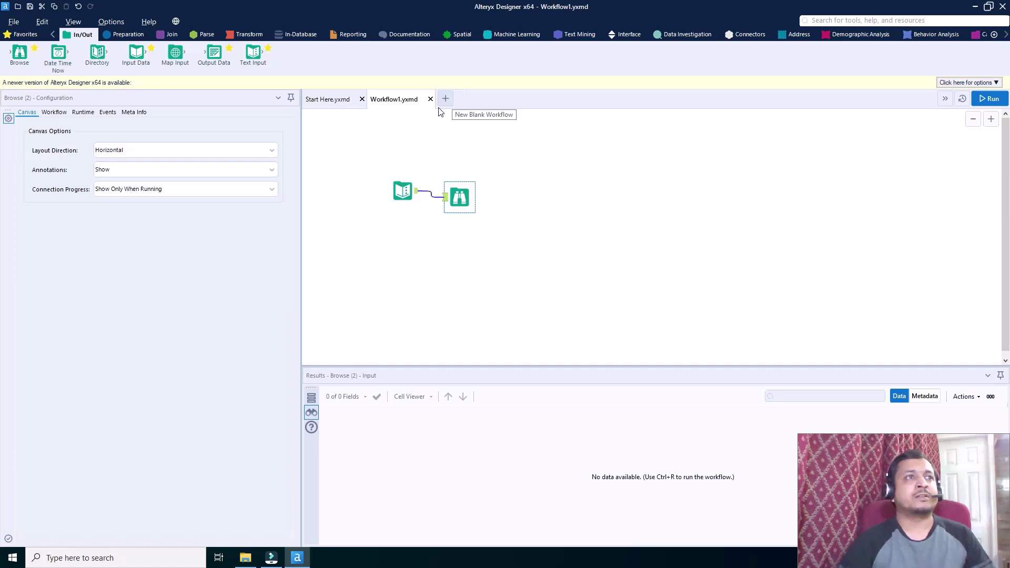
- Start a new workflow with a Text Input connected to a Browse tool
key(ctrl+n)
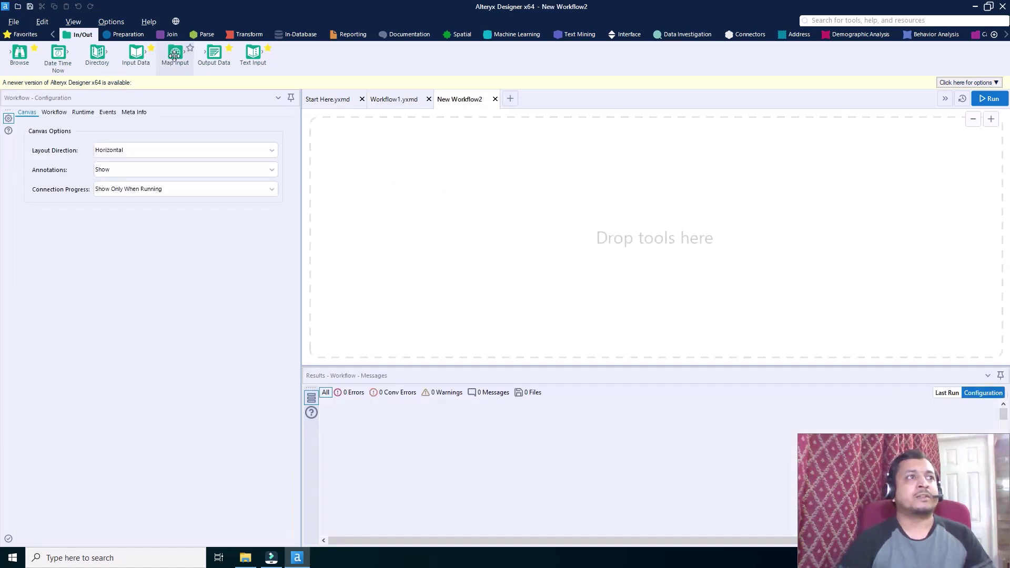
drag(252, 52, 387, 209)
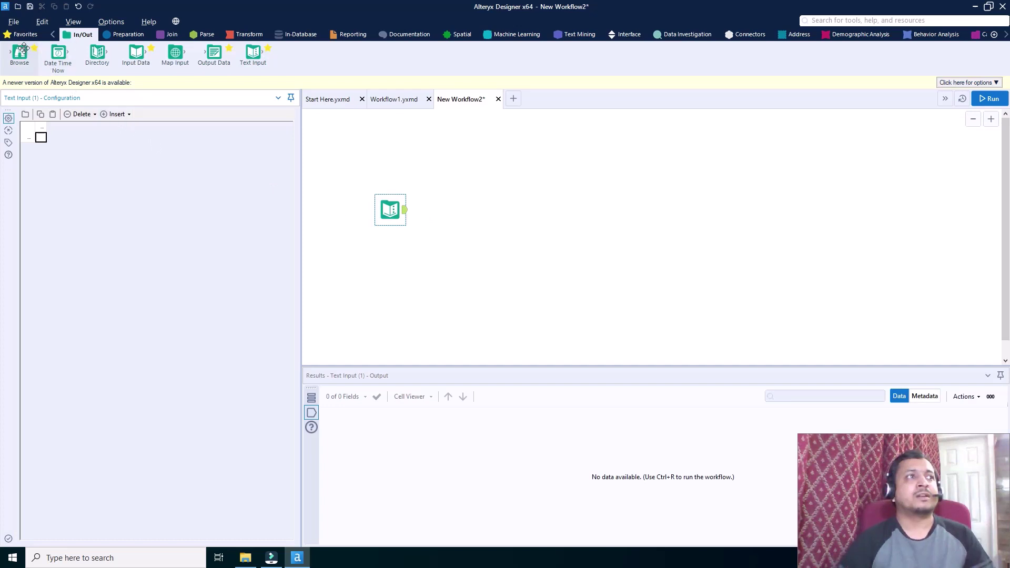
drag(20, 52, 455, 210)
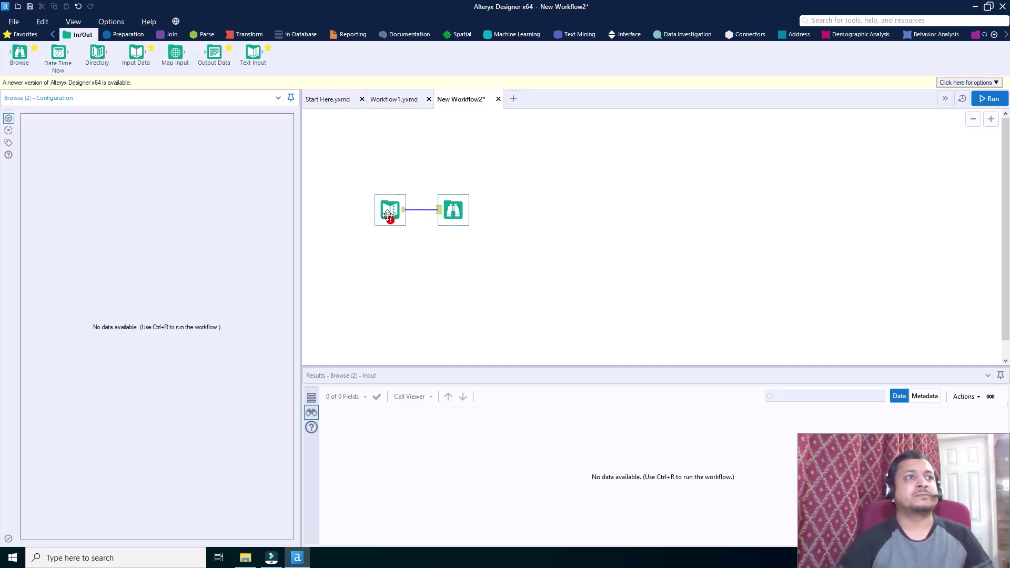
- Give the Text Input a 'test' column header and a 'test' first-row value
click(387, 215)
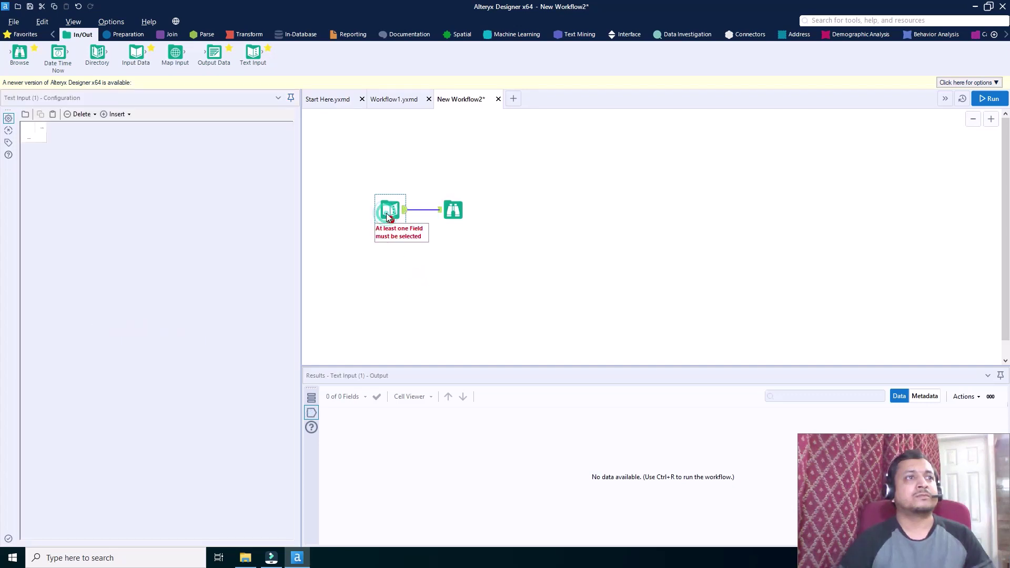
double_click(42, 127)
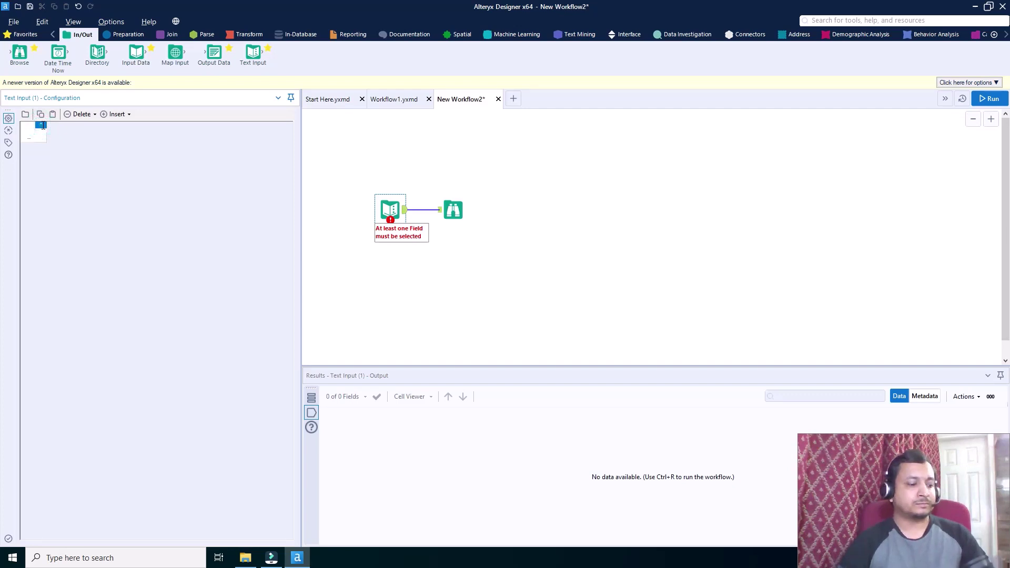
text(test)
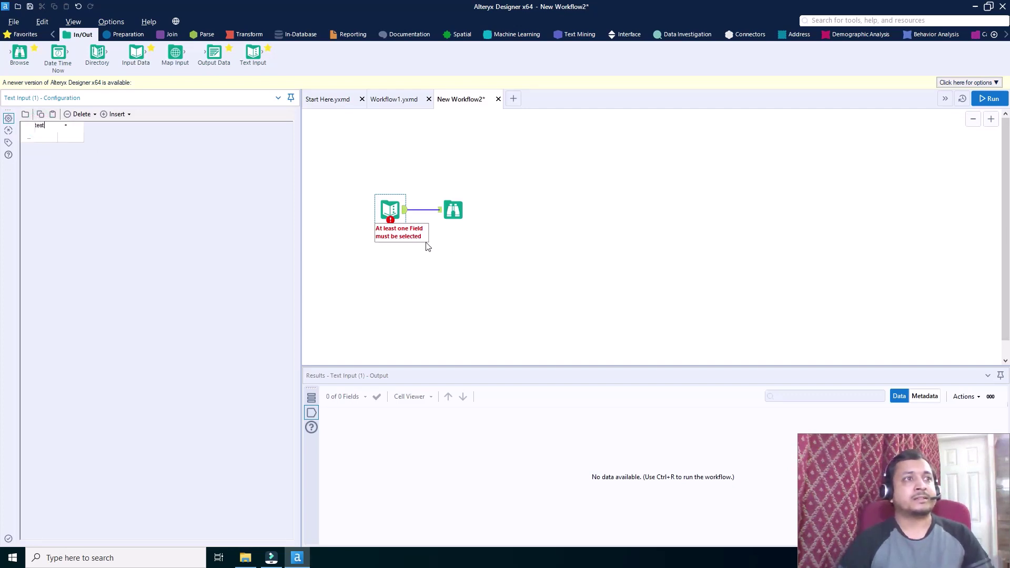
click(45, 138)
text(test)
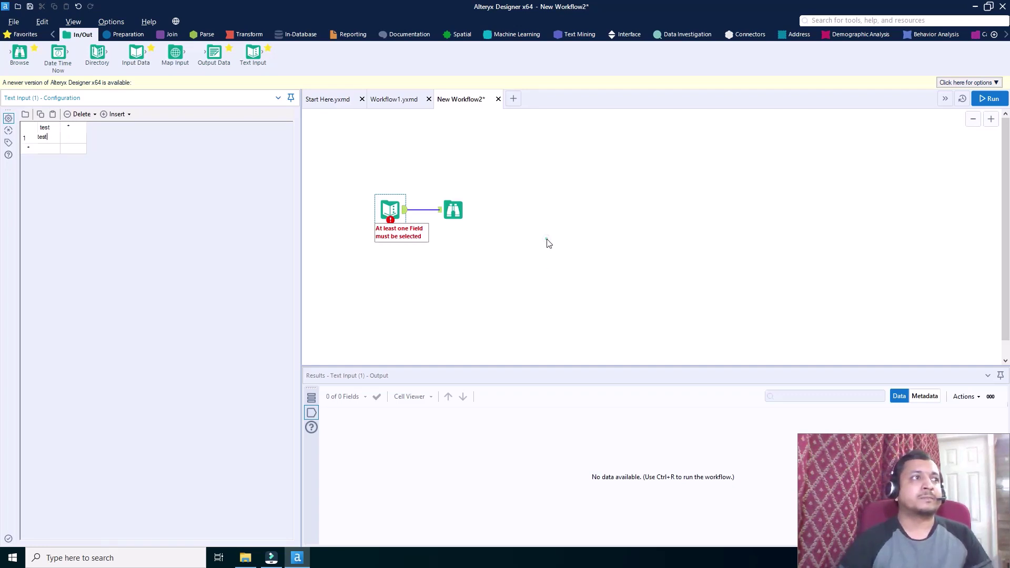
click(364, 162)
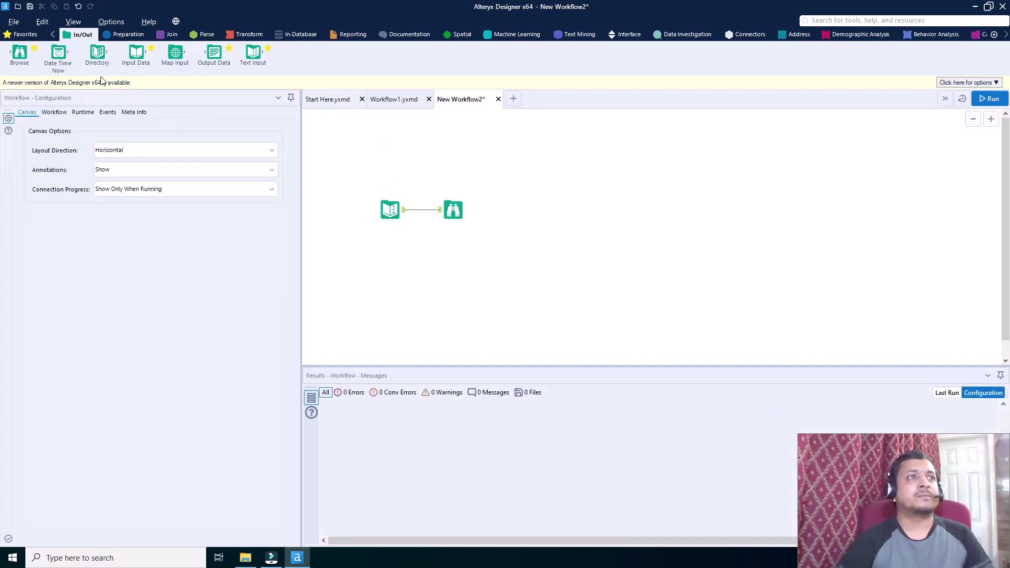
- Save the second workflow as Workflow2.yxmd, then start a blank workflow
click(30, 7)
click(88, 244)
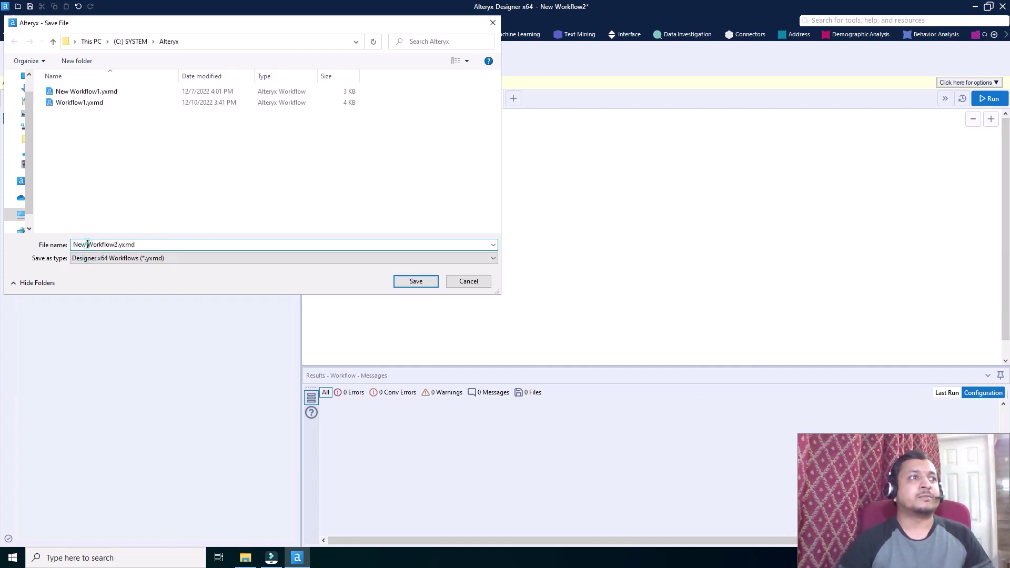
key(BackSpace)
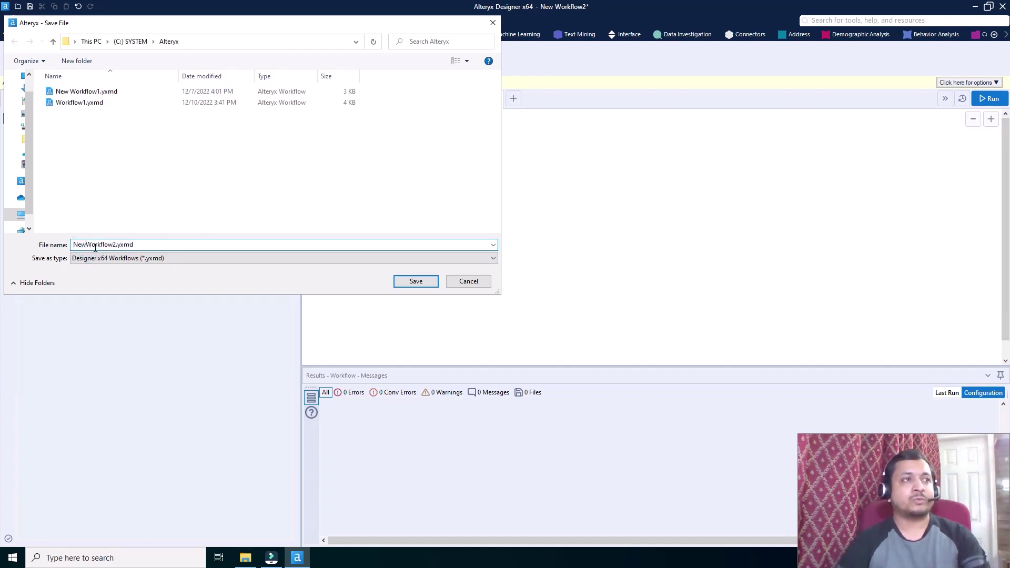
key(BackSpace)
key(BackSpace)
key(BackSpace)
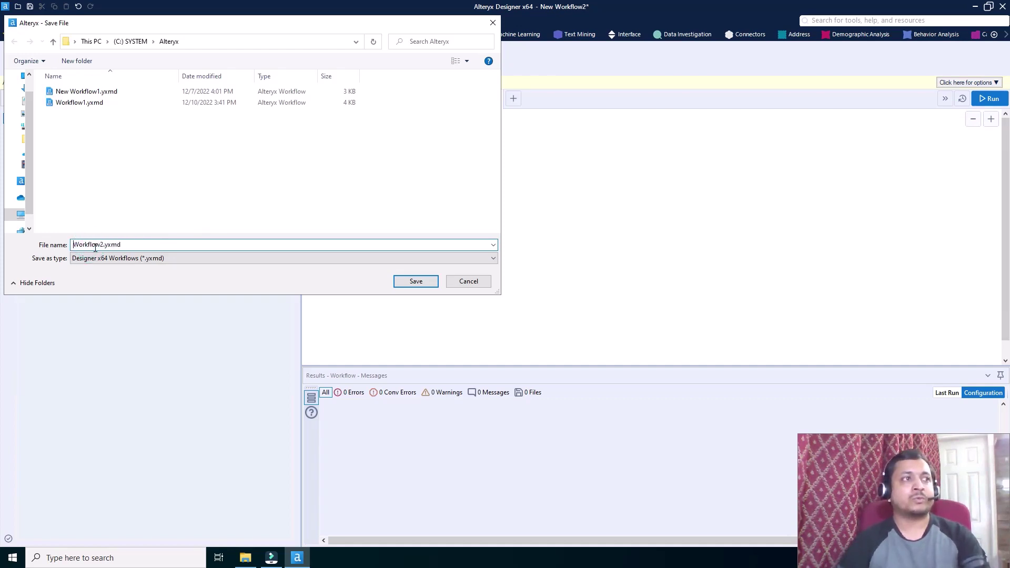
click(414, 281)
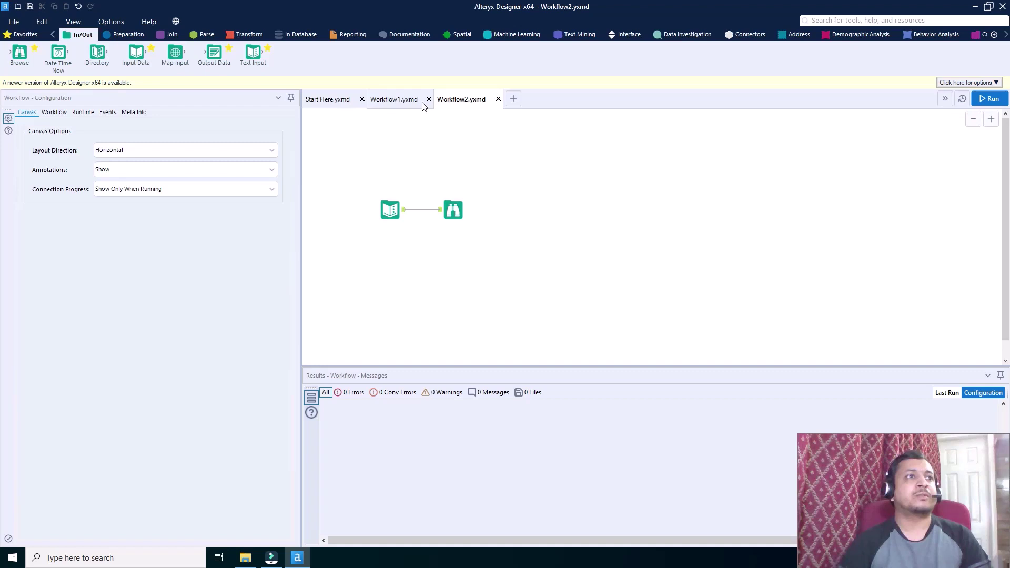
click(513, 98)
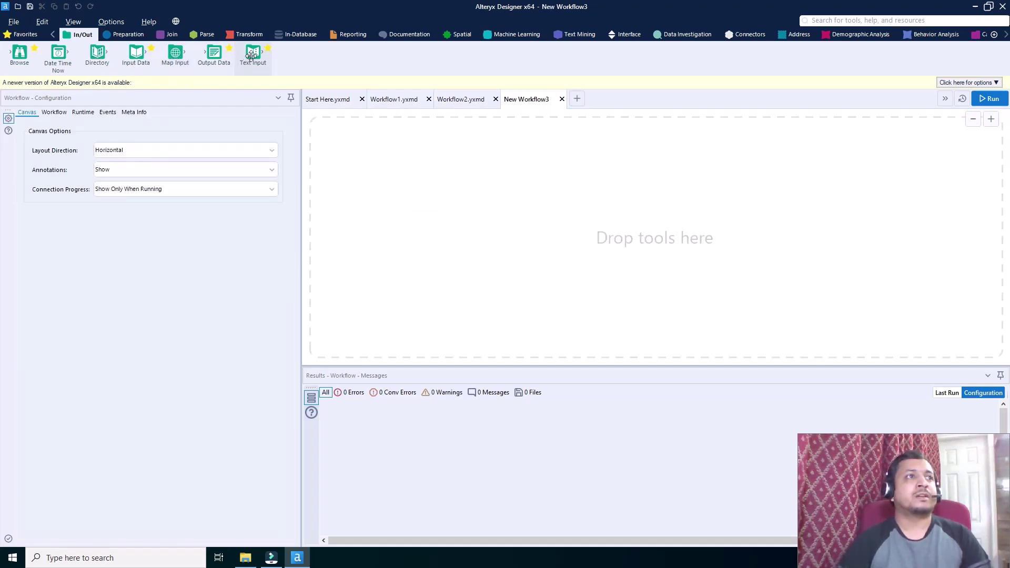
- Place a Text Input with 'test' header and row, connected to a Browse tool
drag(251, 56, 406, 197)
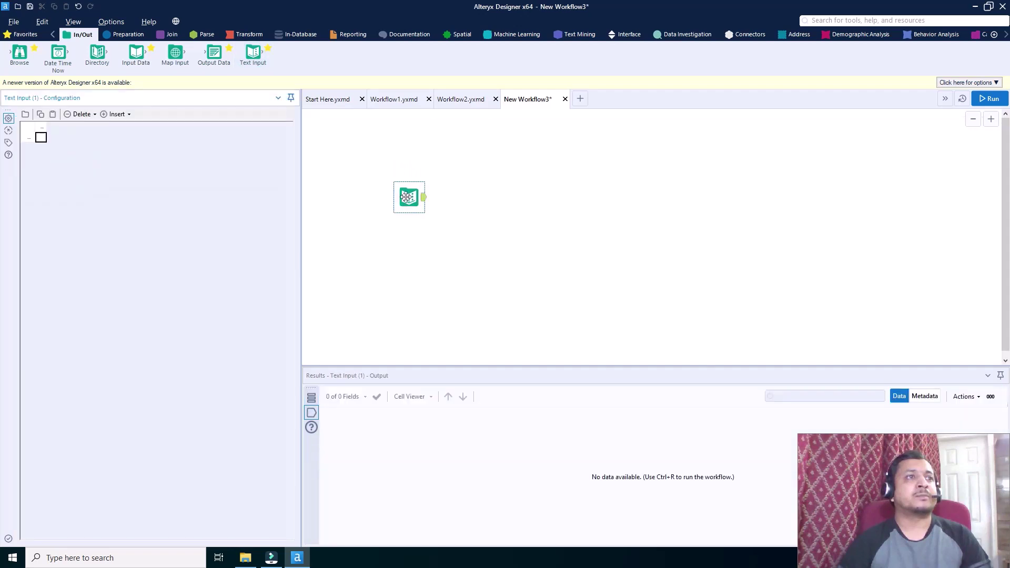
click(42, 128)
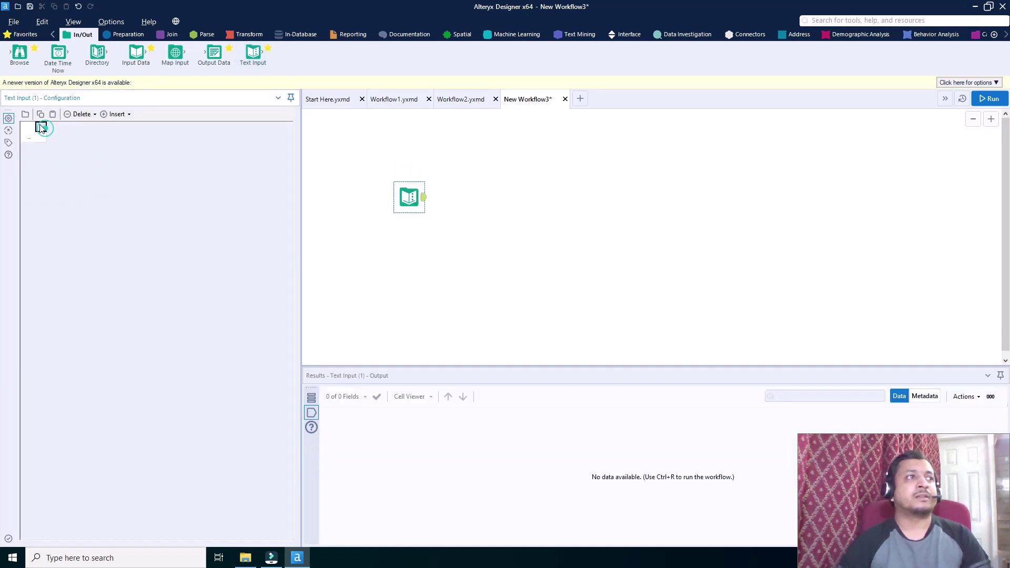
click(41, 127)
text(tes)
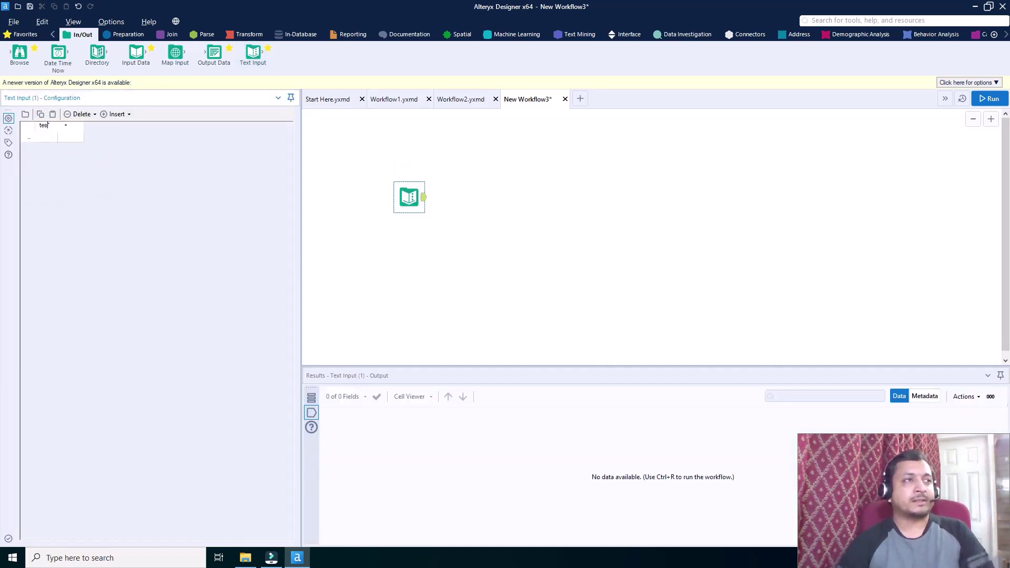
text(t*)
click(36, 138)
text(tes)
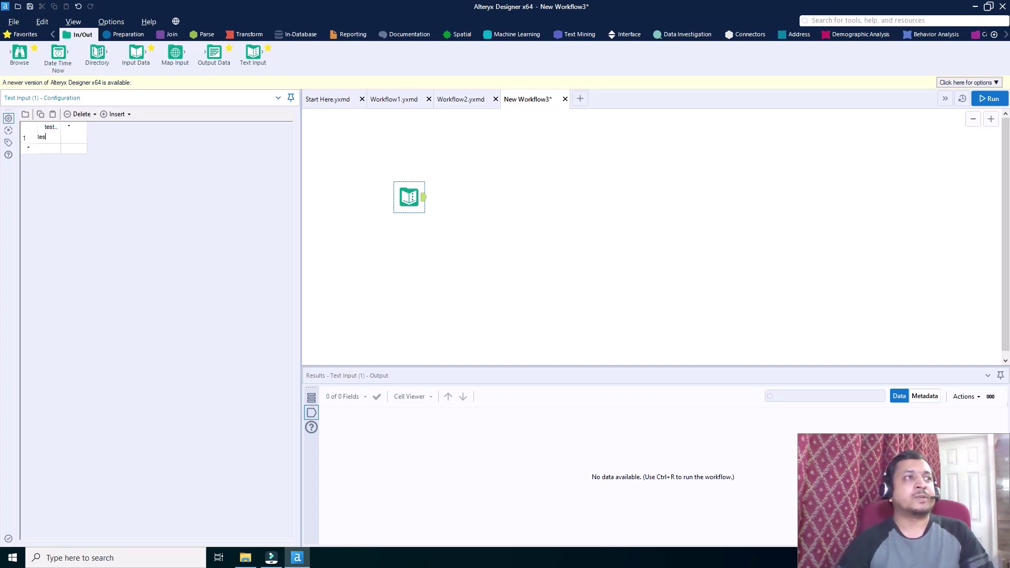
text(t)
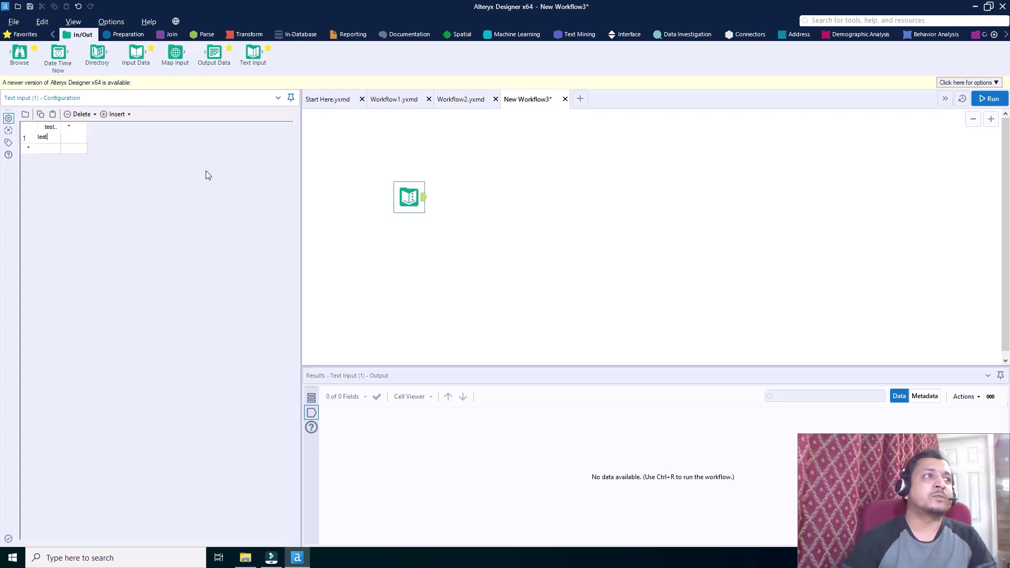
click(501, 211)
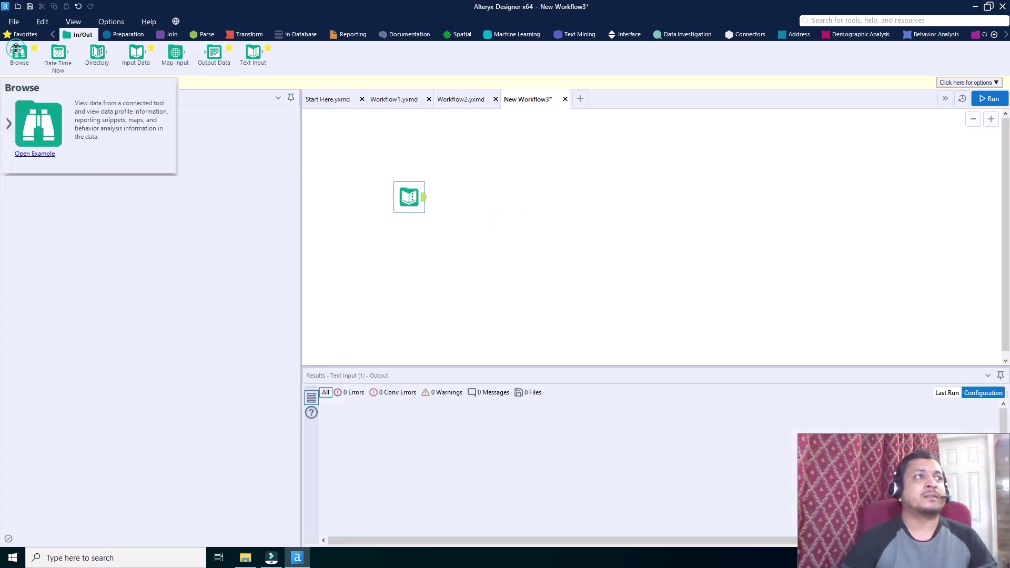
drag(20, 51, 464, 198)
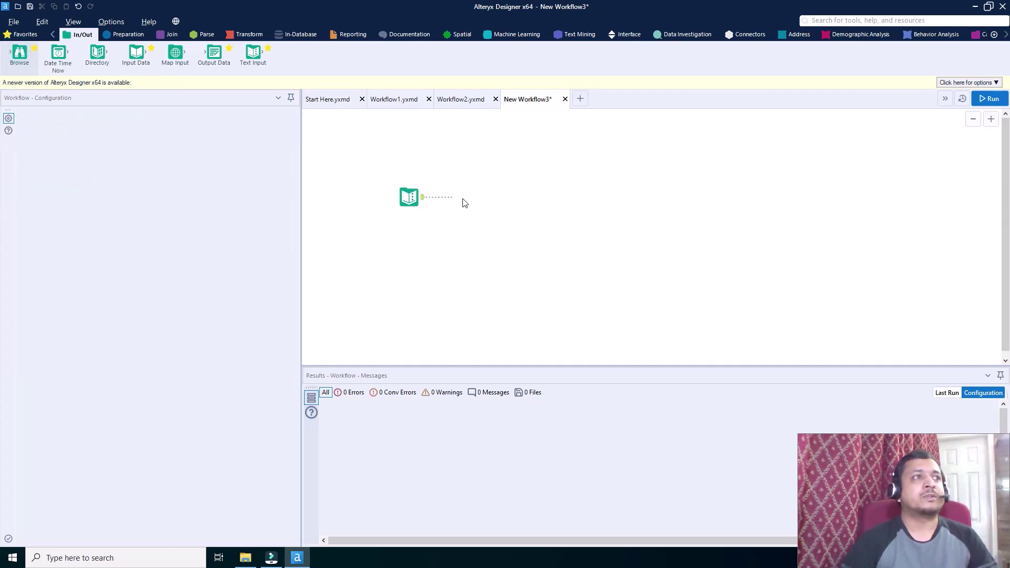
- Save the workflow as Workflow3.yxmd
click(29, 6)
click(88, 245)
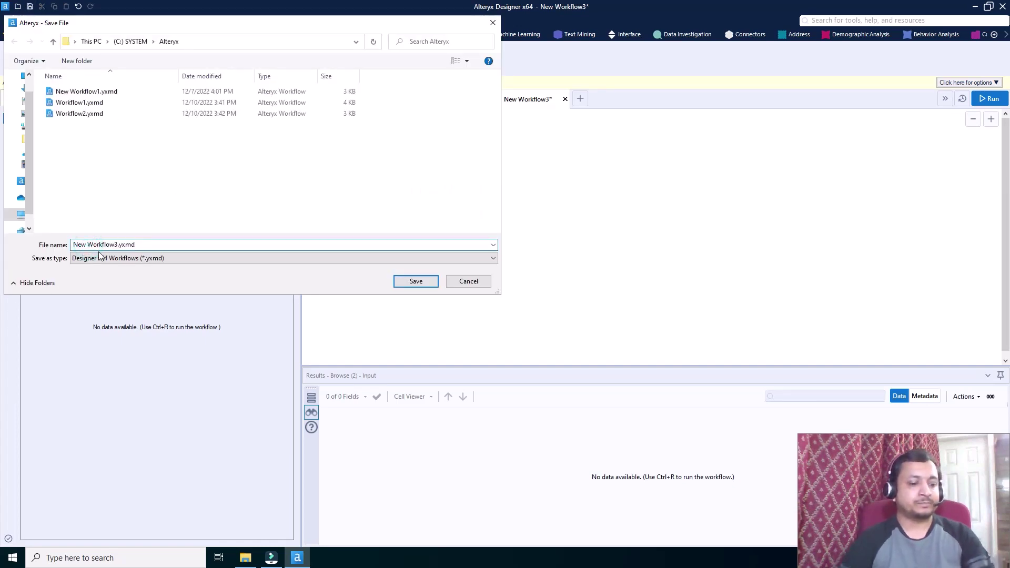
key(BackSpace)
key(BackSpace)
key(BackSpace)
key(BackSpace)
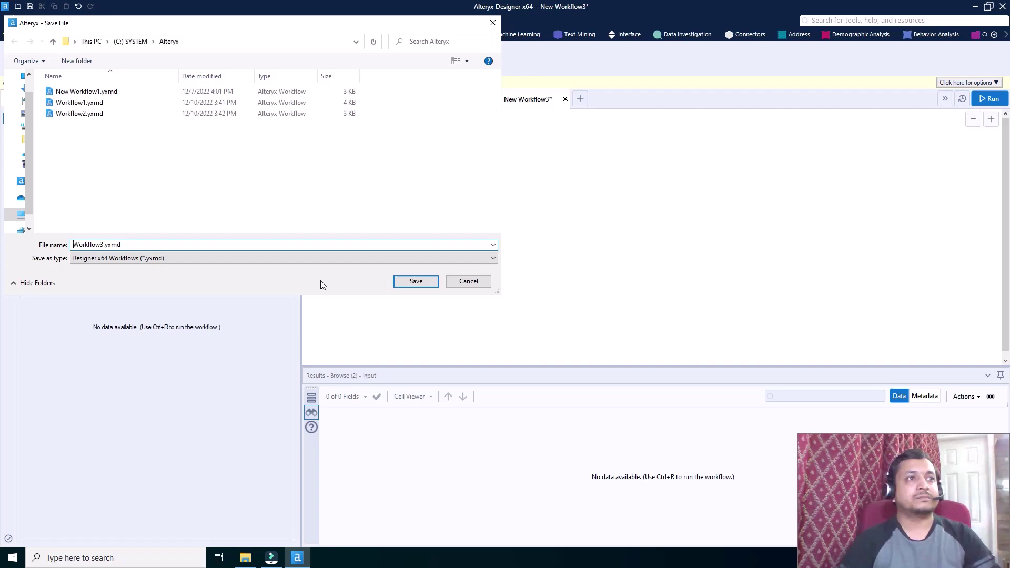
click(415, 282)
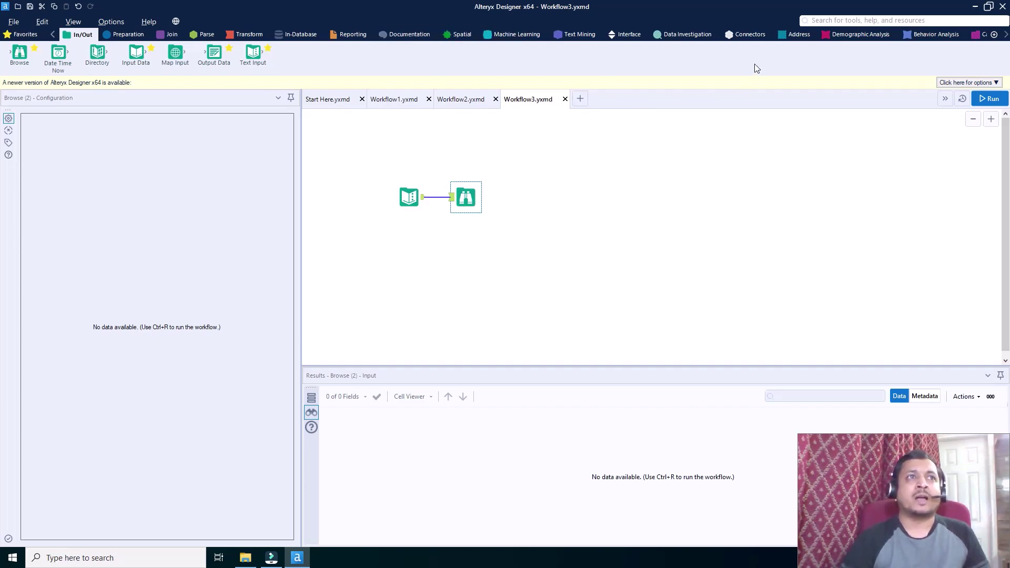
- Scroll the tool category bar to CReW Macros and show its tools
click(1006, 35)
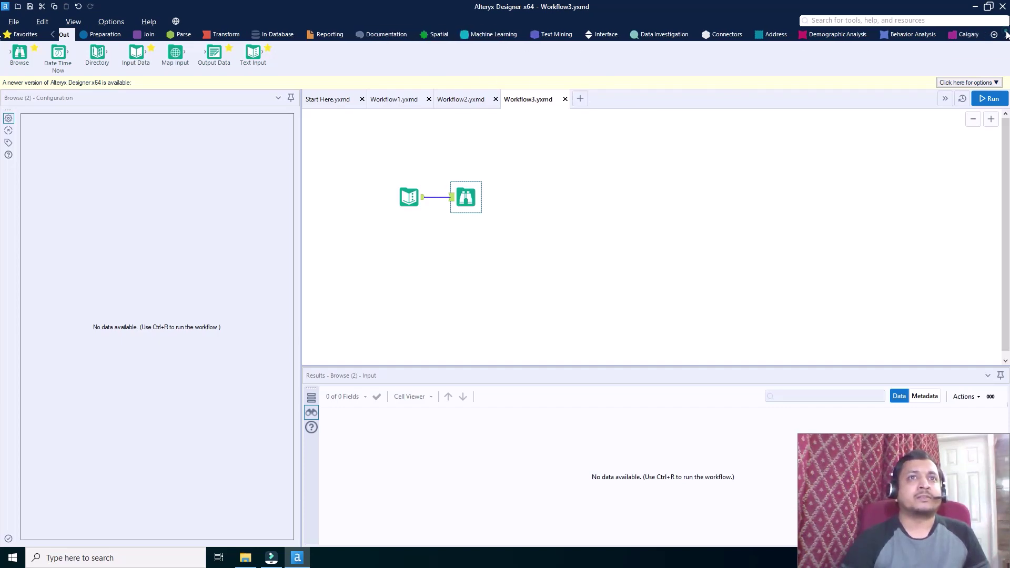
click(1006, 34)
click(1006, 34)
click(1005, 34)
click(1006, 34)
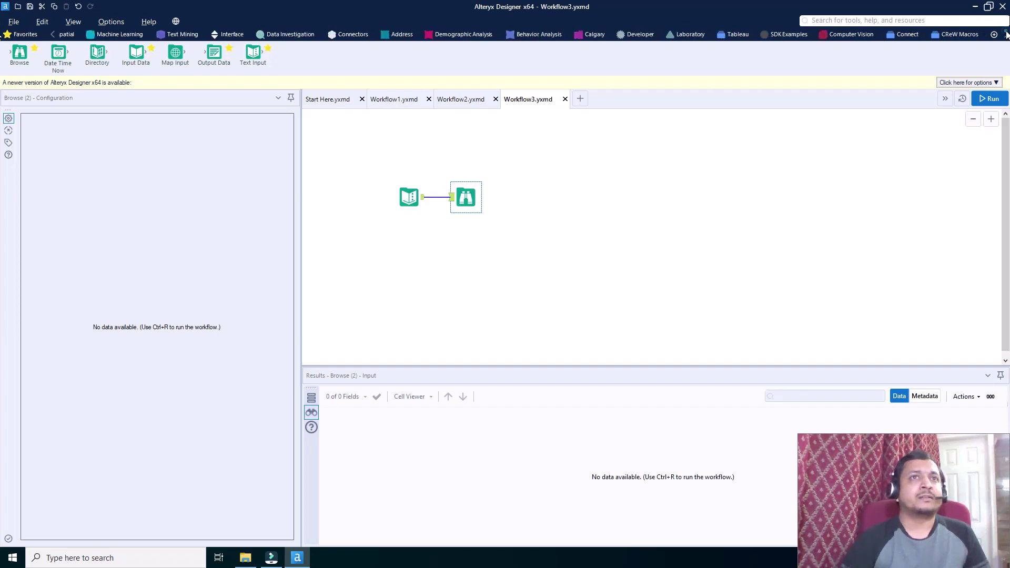
click(1006, 34)
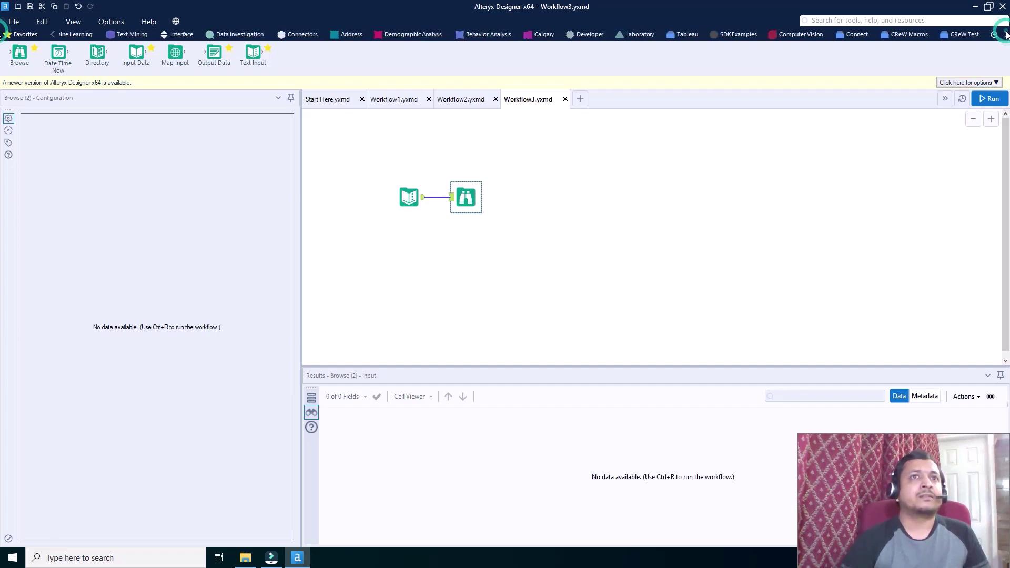
click(901, 34)
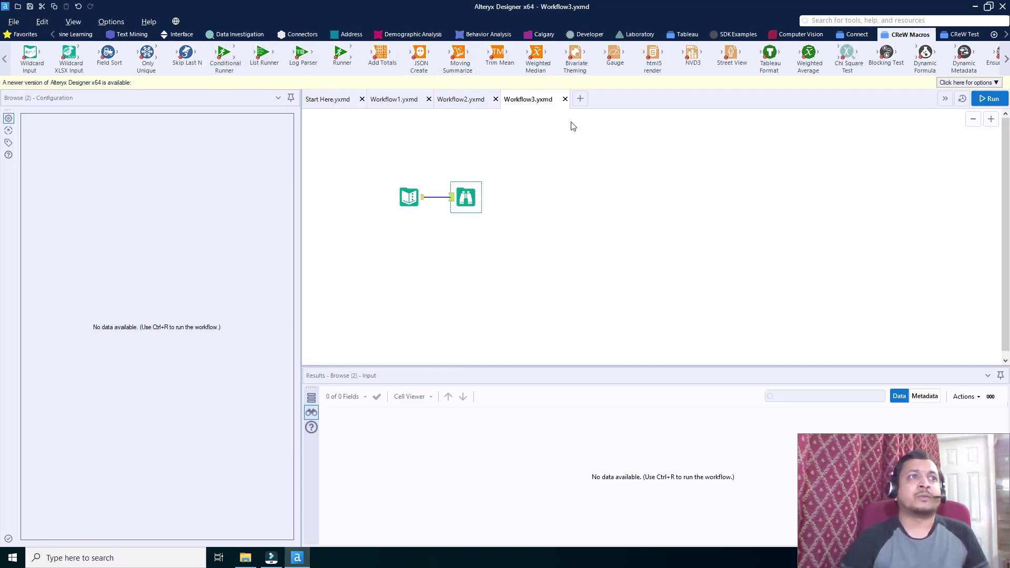
- Create New Workflow4 with a Runner tool set to run C:\Alteryx\Workflow1.yxmd
click(580, 100)
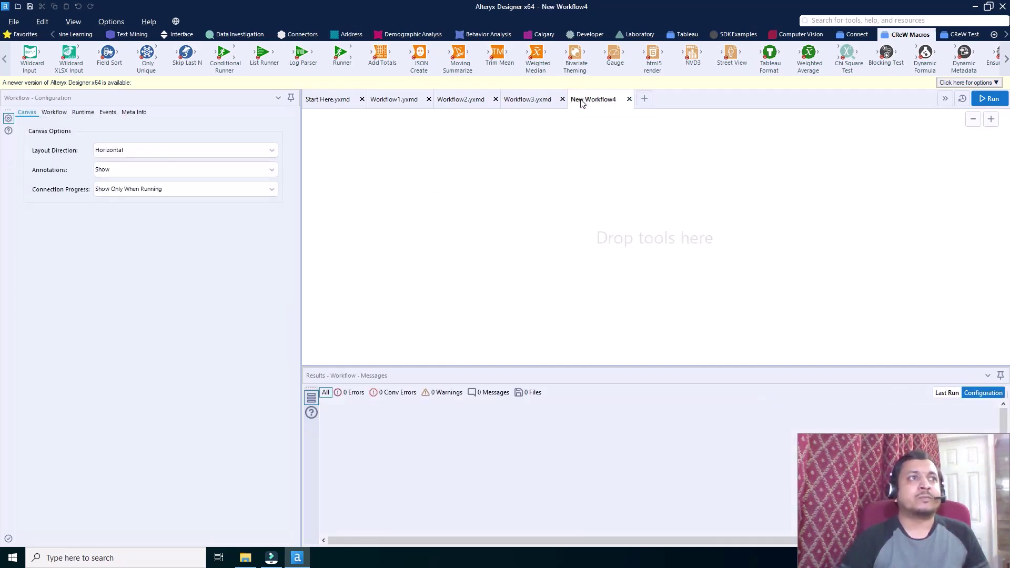
drag(339, 58, 426, 214)
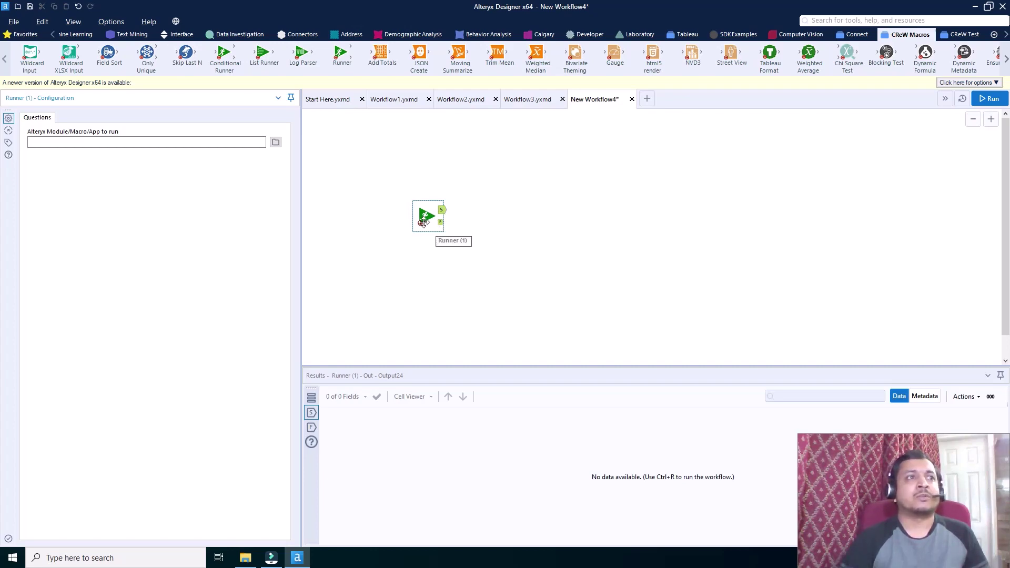
click(278, 146)
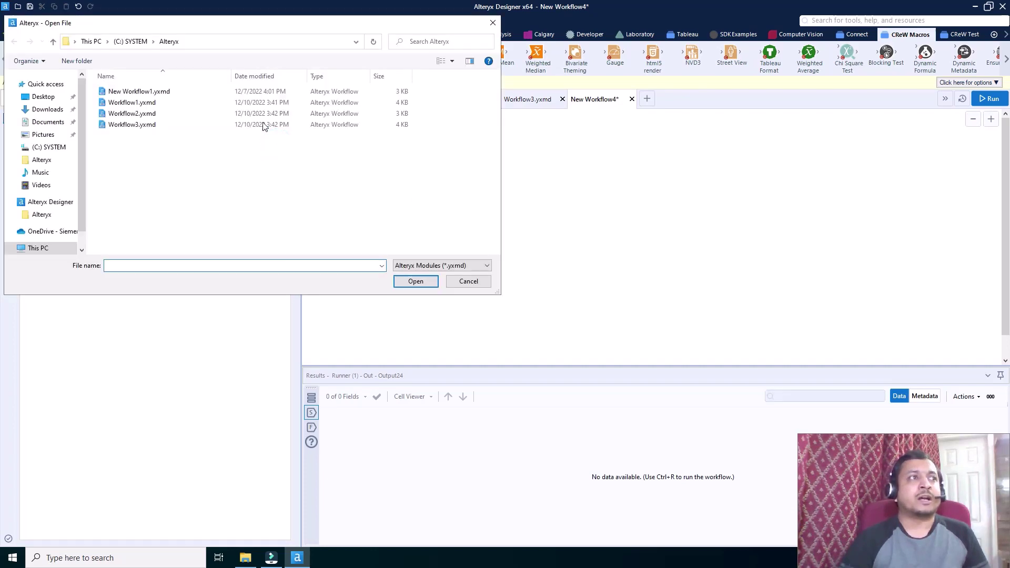
double_click(145, 104)
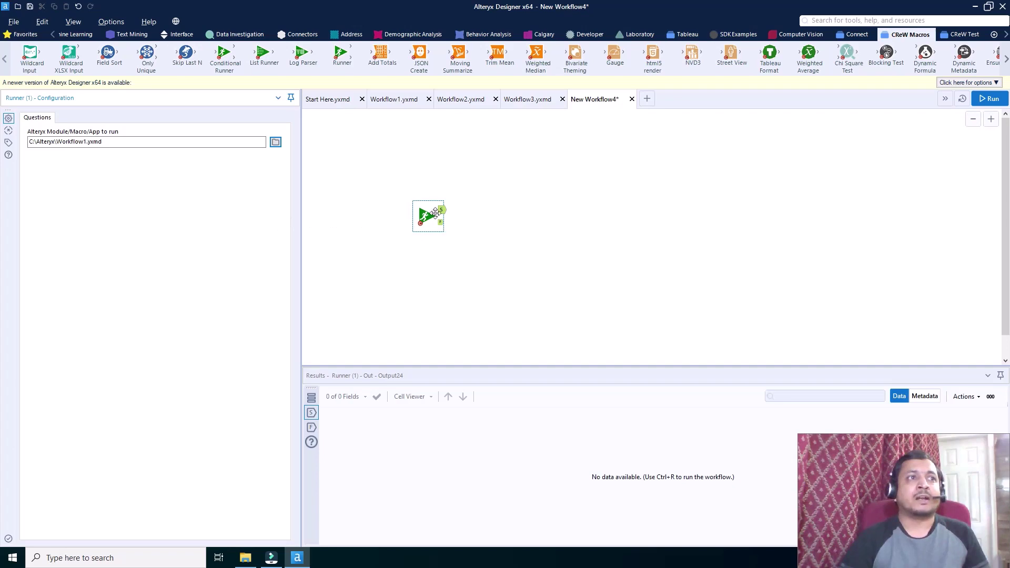
- Run Workflow4 and check the Runner: no records on F, one Succeeded record on S
click(990, 99)
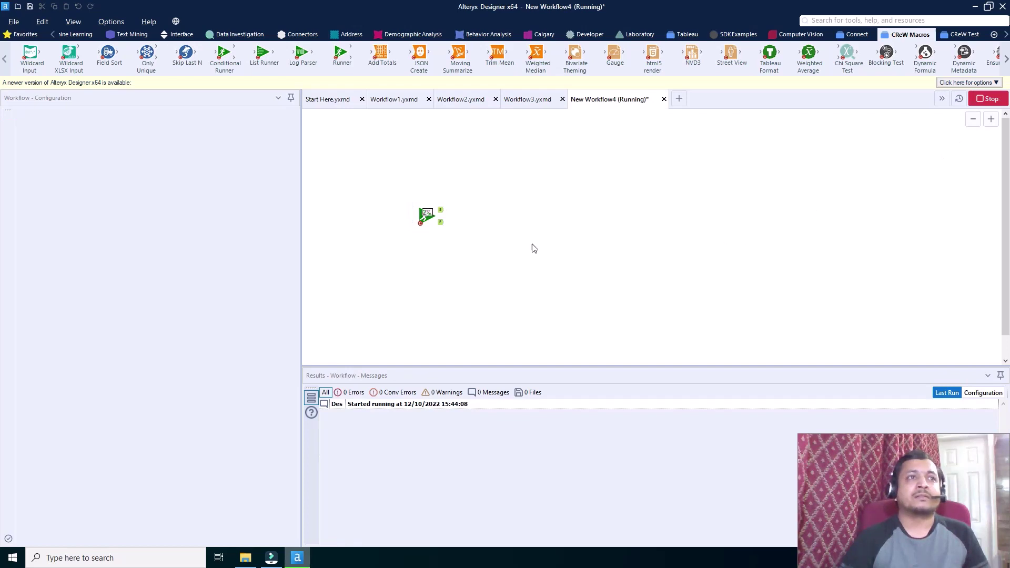
click(414, 216)
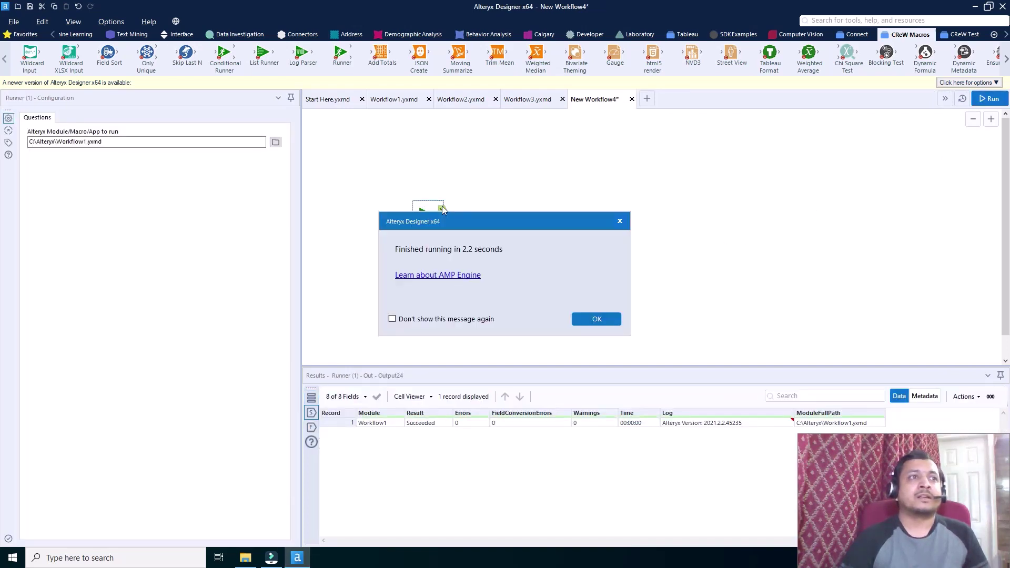
click(593, 319)
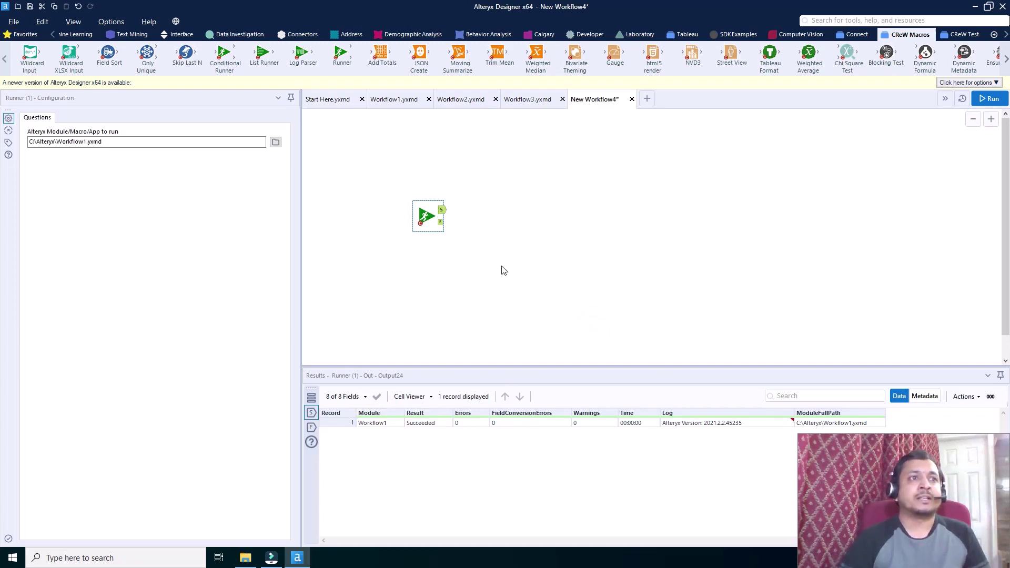
click(440, 223)
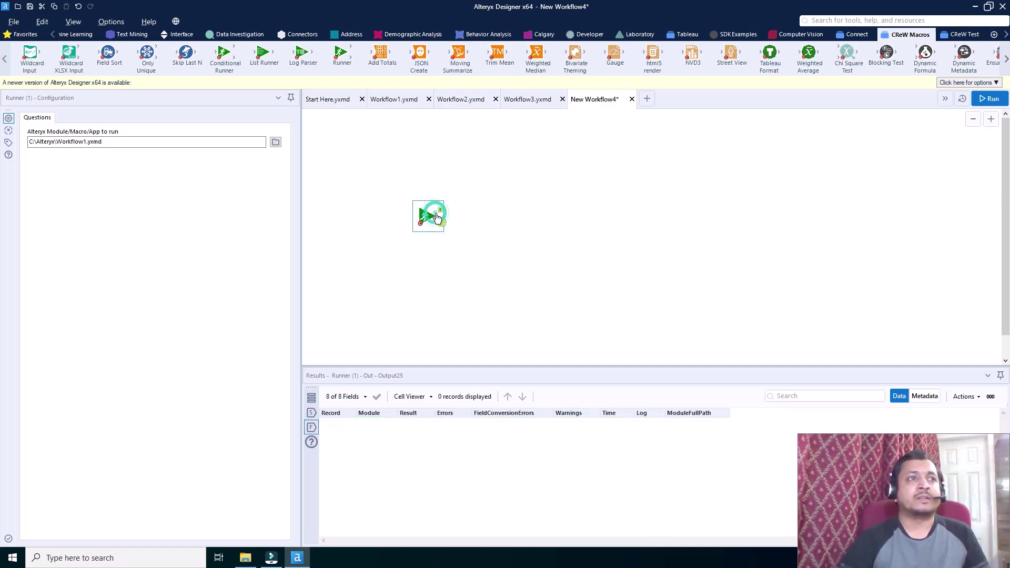
click(442, 210)
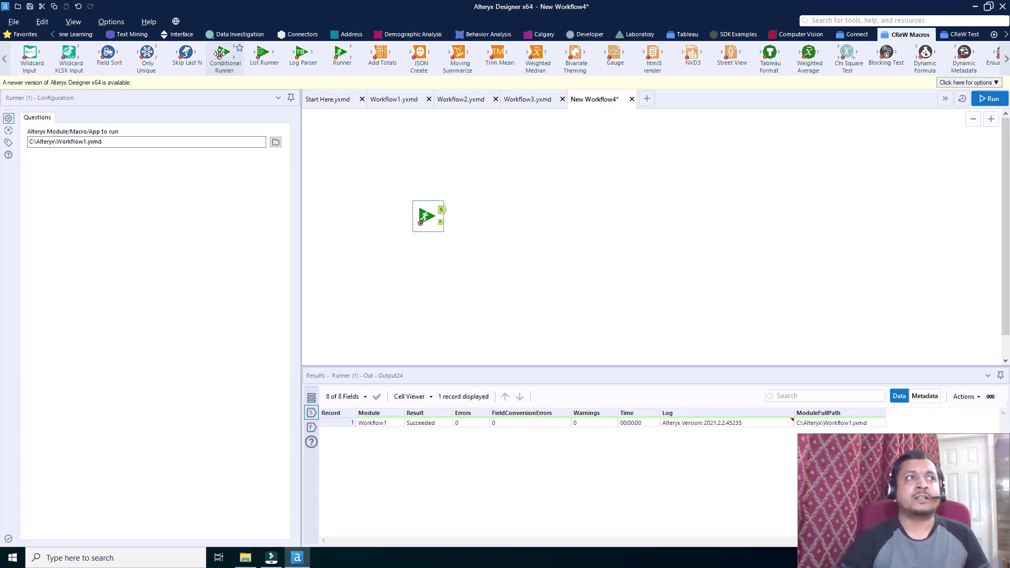
- Add a Conditional Runner for C:\Alteryx\Workflow2.yxmd, then chain another Conditional Runner after it
drag(220, 53, 494, 216)
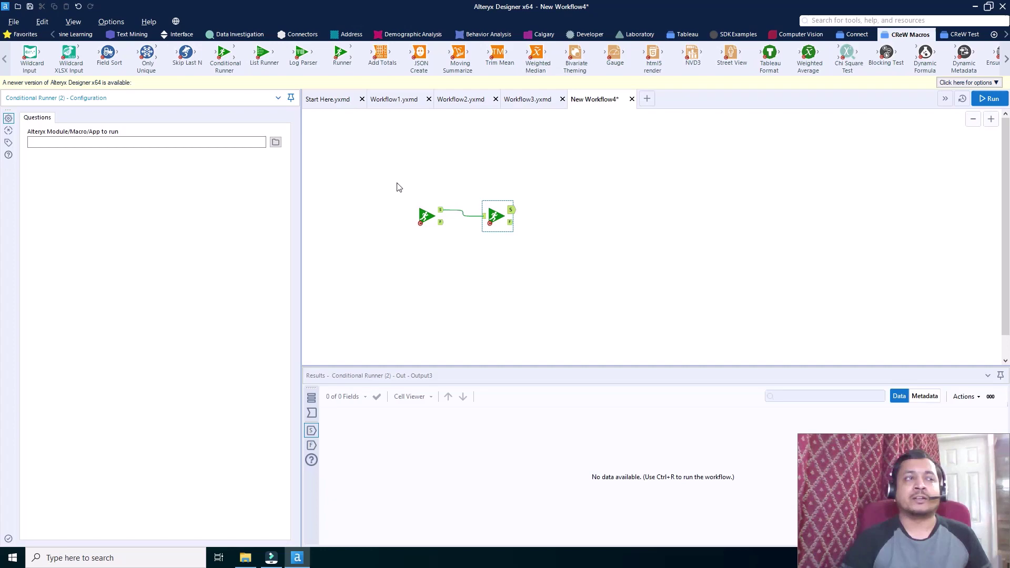
click(276, 142)
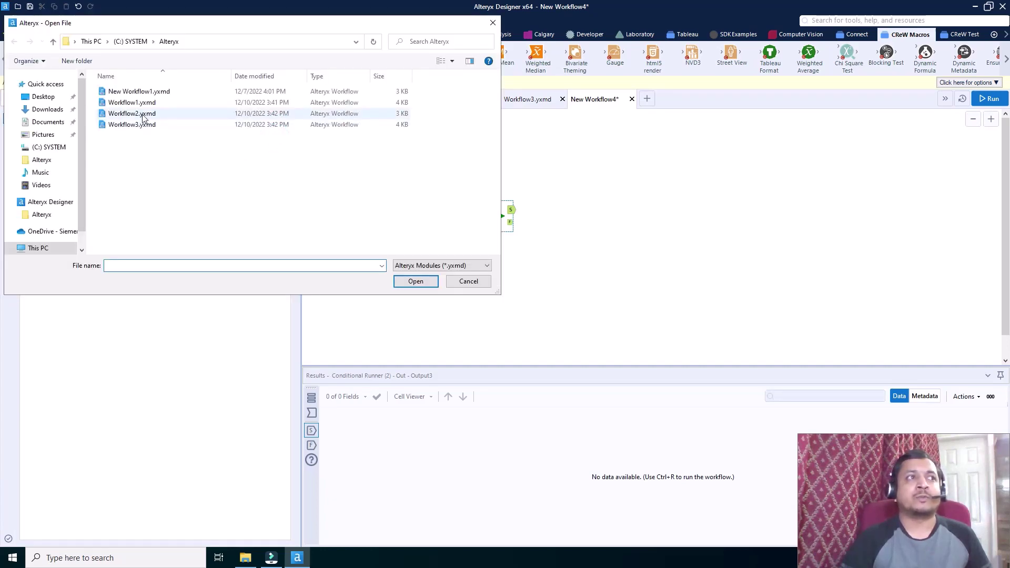
double_click(141, 114)
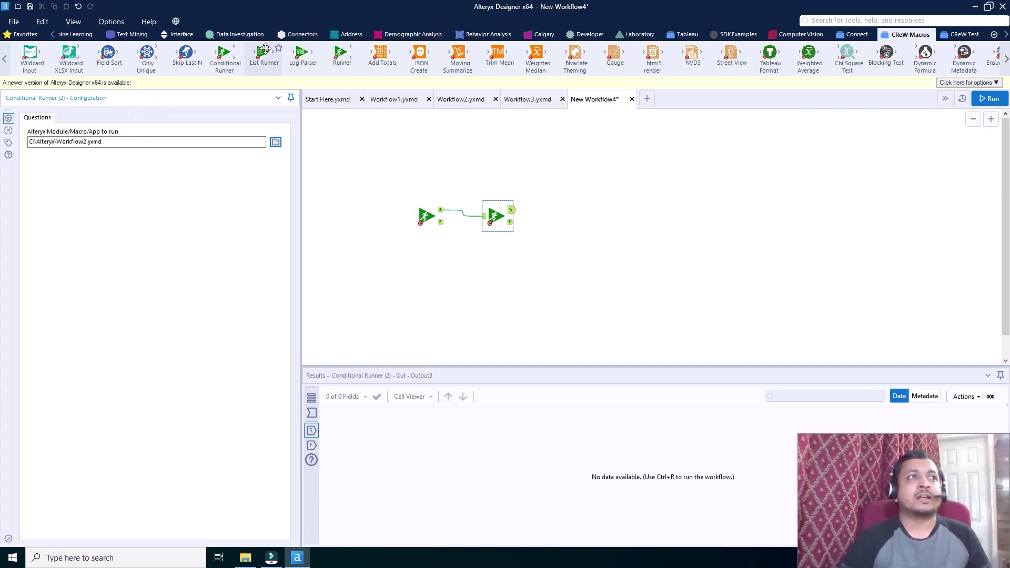
drag(231, 56, 567, 214)
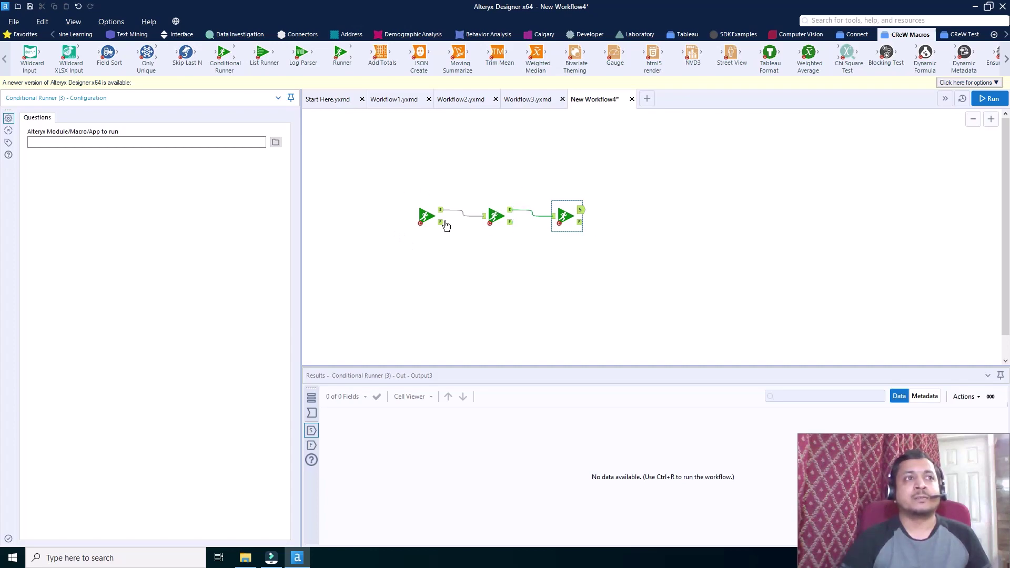
- Set the third Conditional Runner to run C:\Alteryx\Workflow3.yxmd
click(275, 142)
click(153, 126)
double_click(153, 126)
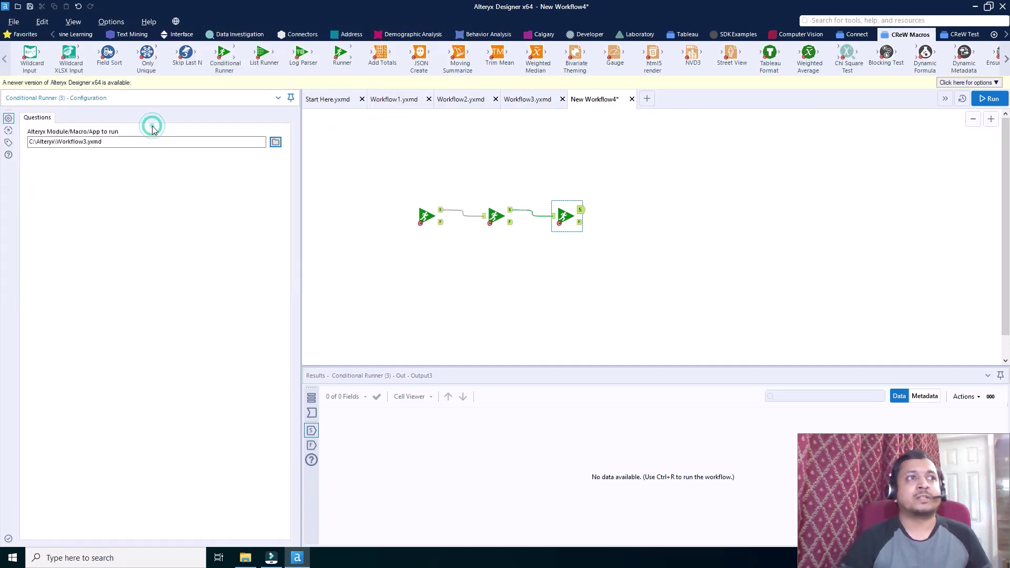
- Run the chain and inspect each runner's results, showing Workflow1–3 all Succeeded
click(992, 100)
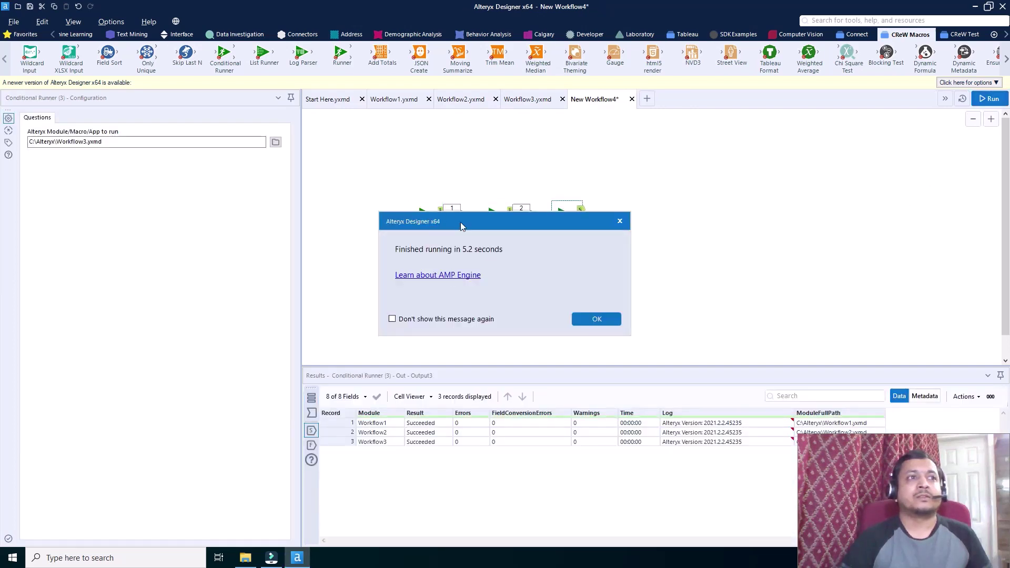
click(594, 318)
click(442, 214)
click(442, 214)
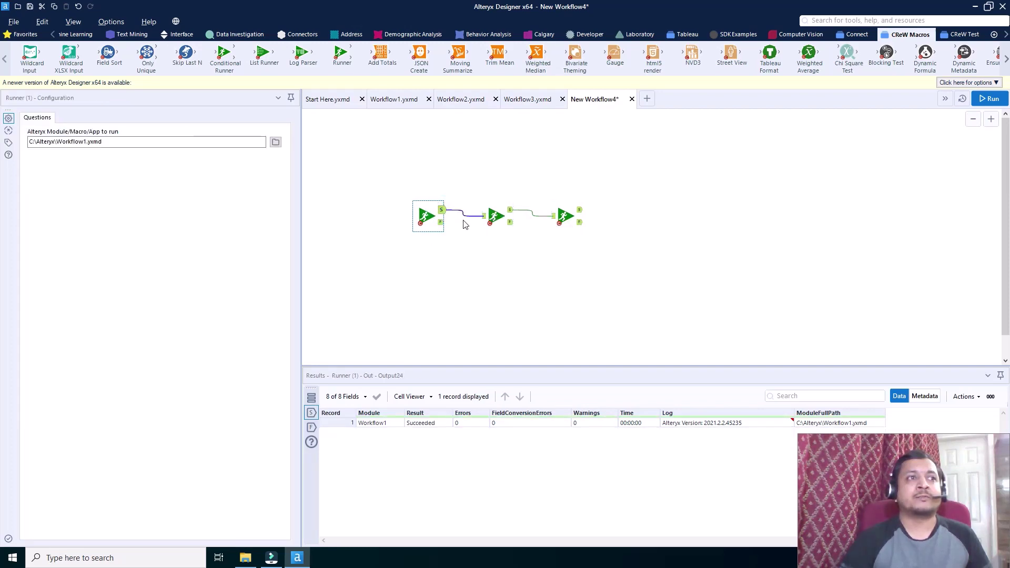
click(511, 216)
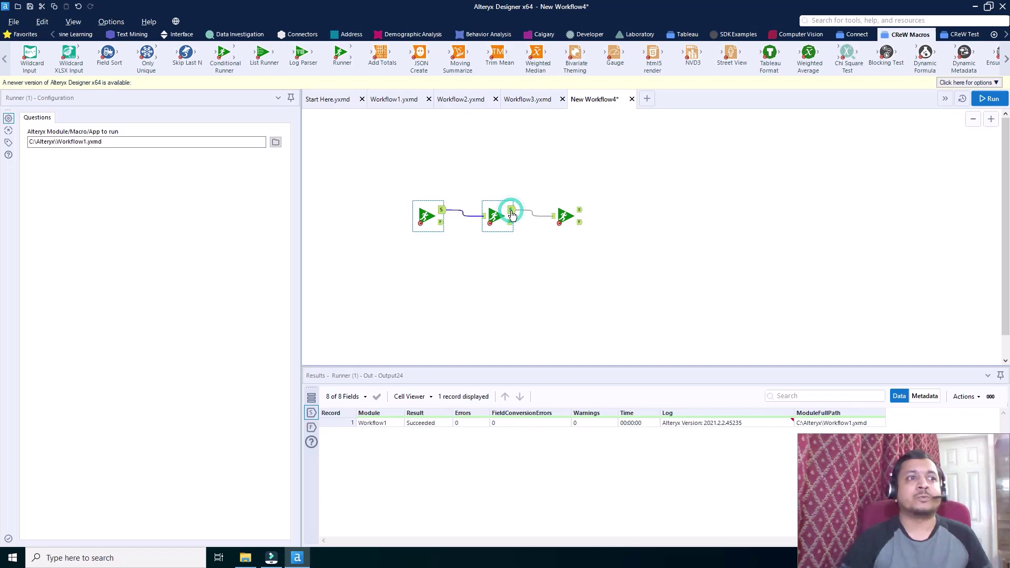
click(582, 213)
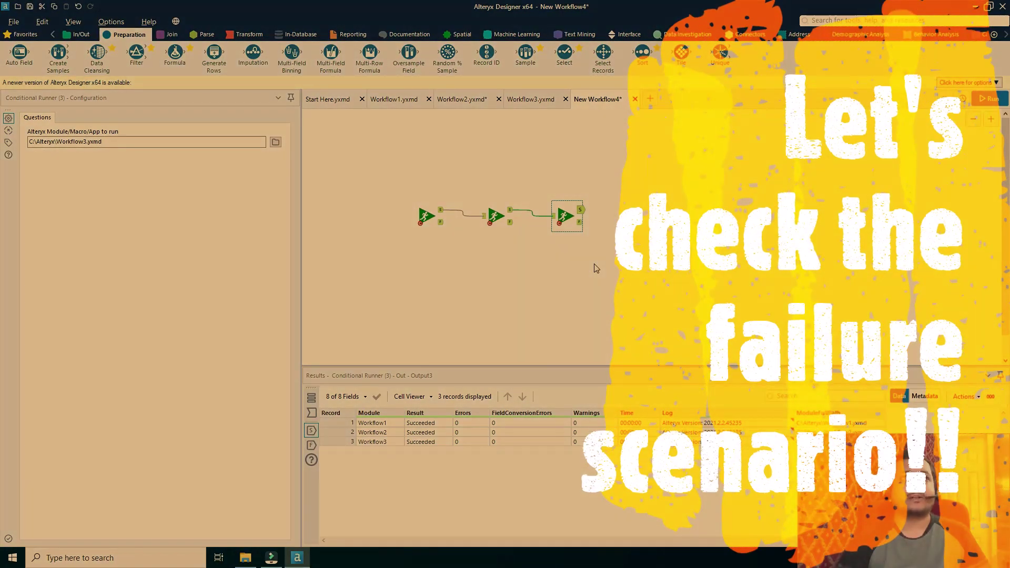
- In Workflow2, add a Formula tool off the Text Input with the invalid expression 'cwcw', then save
click(465, 98)
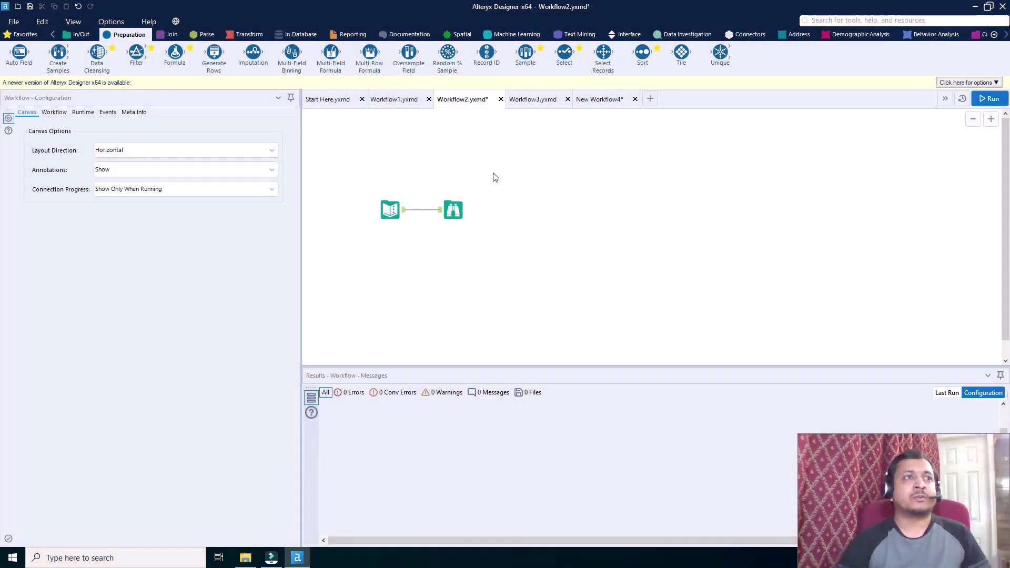
drag(174, 53, 445, 175)
click(165, 162)
text(cwcw)
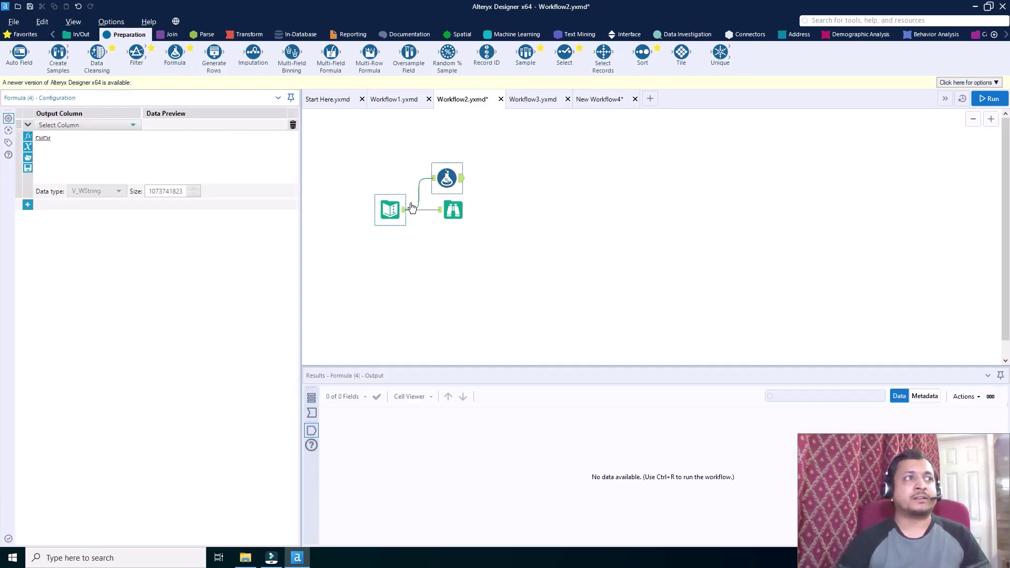
click(475, 241)
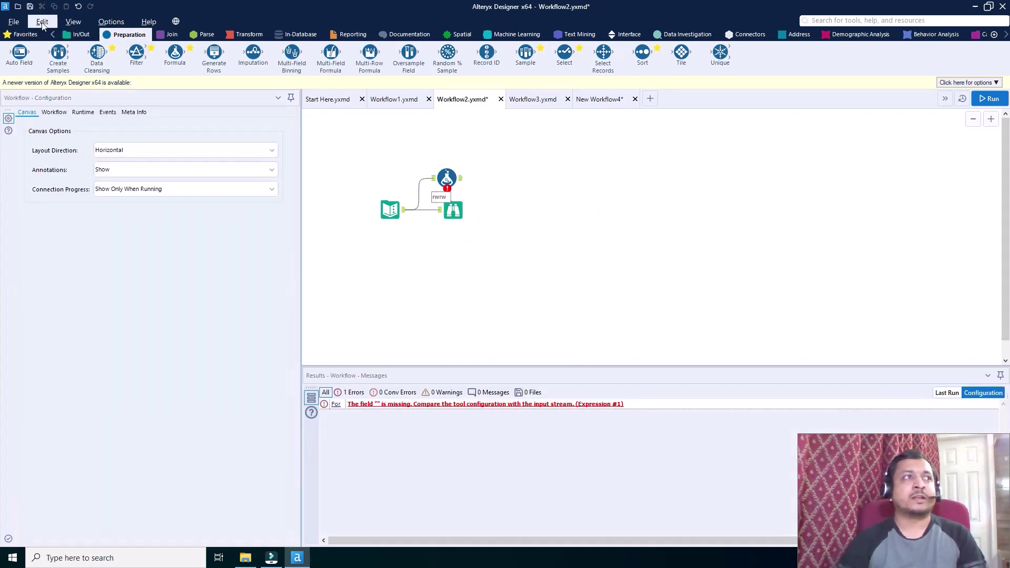
click(30, 7)
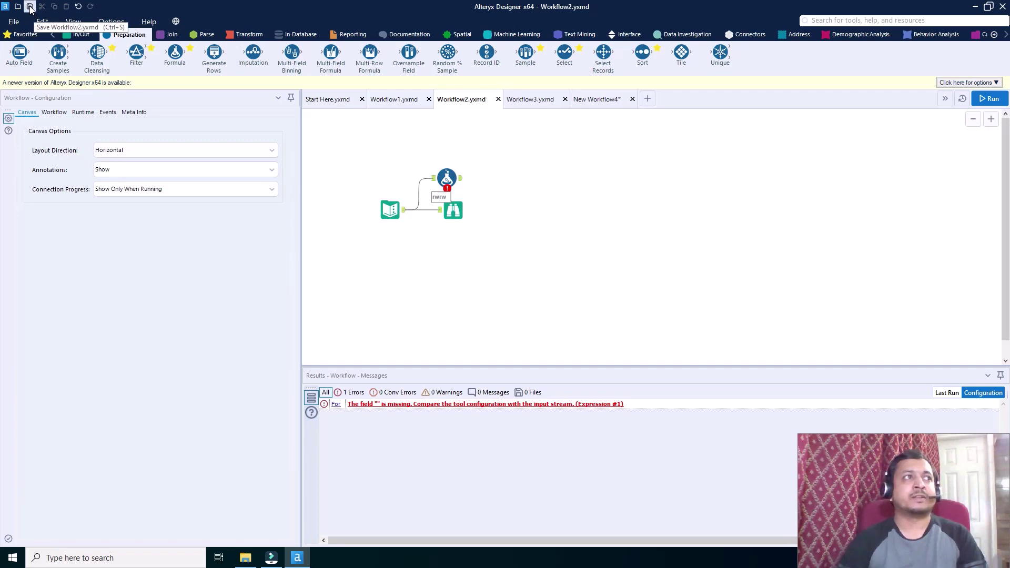
- Rerun New Workflow4 and dismiss the run-finished message
click(591, 103)
click(995, 102)
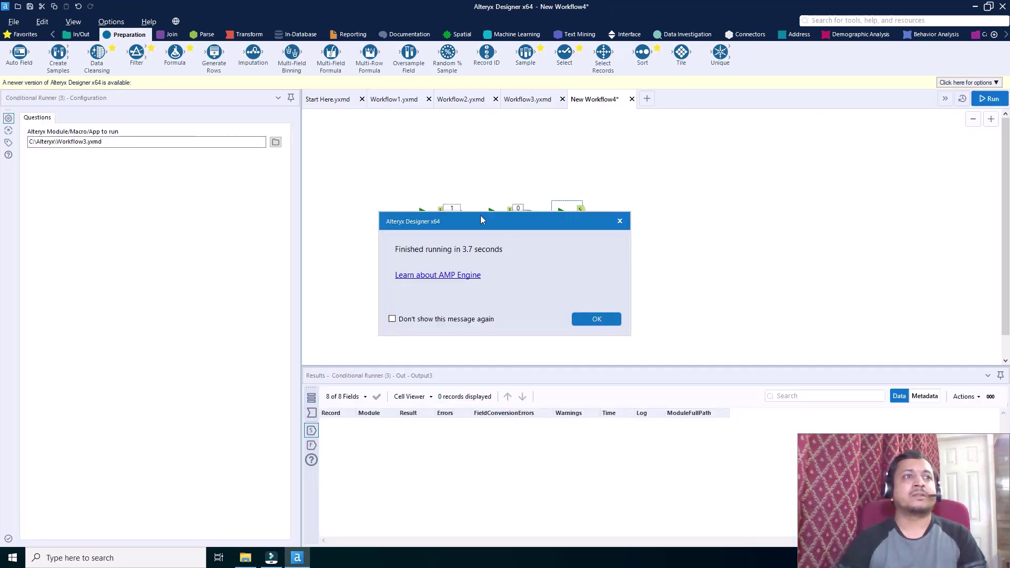
click(599, 321)
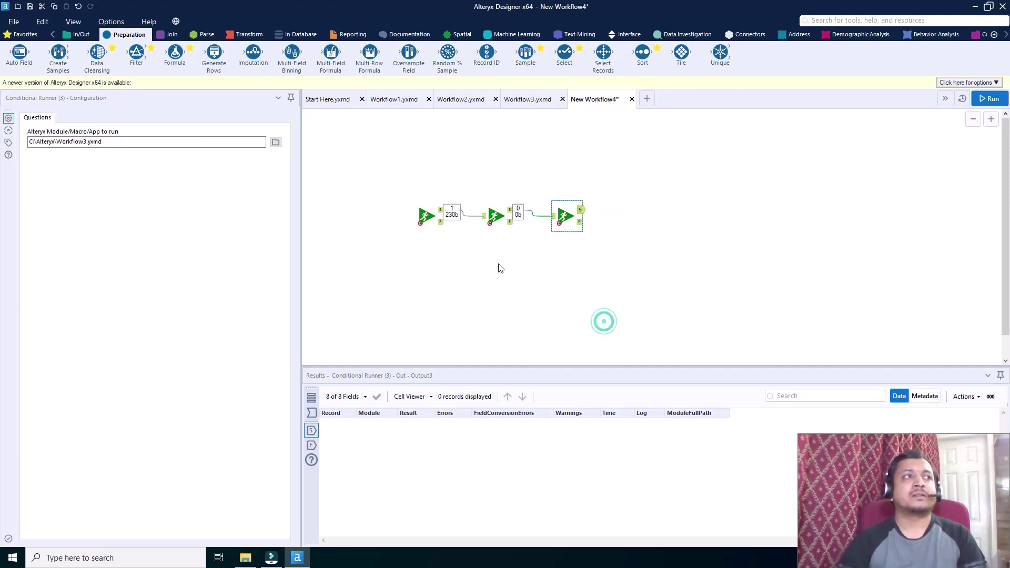
- Inspect each runner's S and F outputs: Workflow1 succeeded, Workflow2 and Workflow3 output no records
click(441, 216)
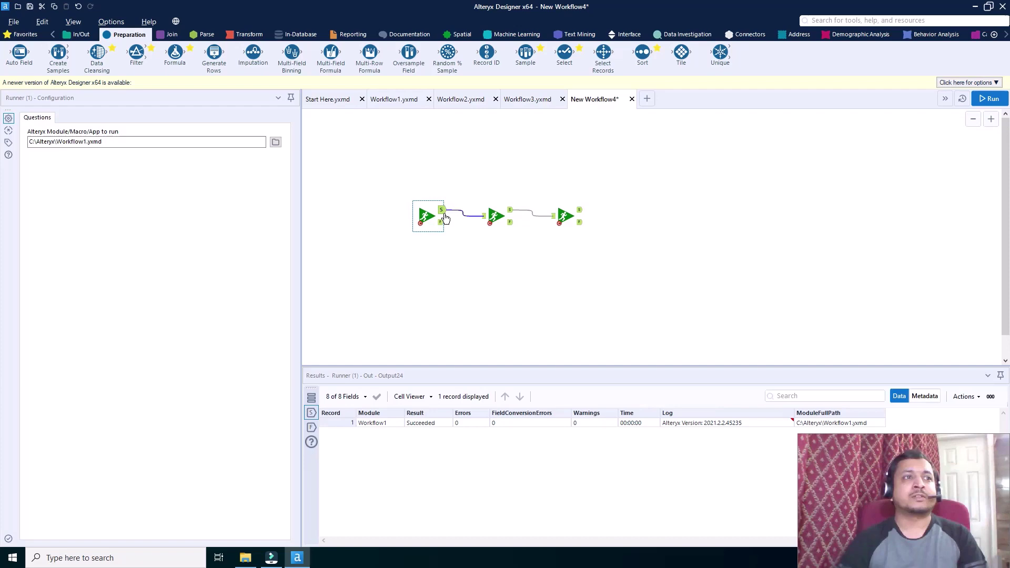
click(510, 213)
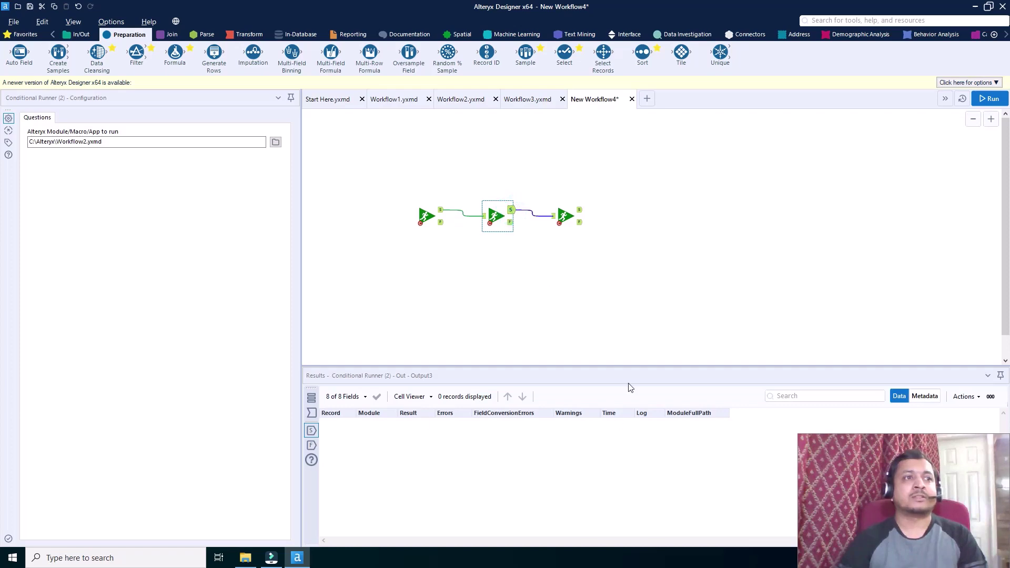
click(510, 223)
click(580, 210)
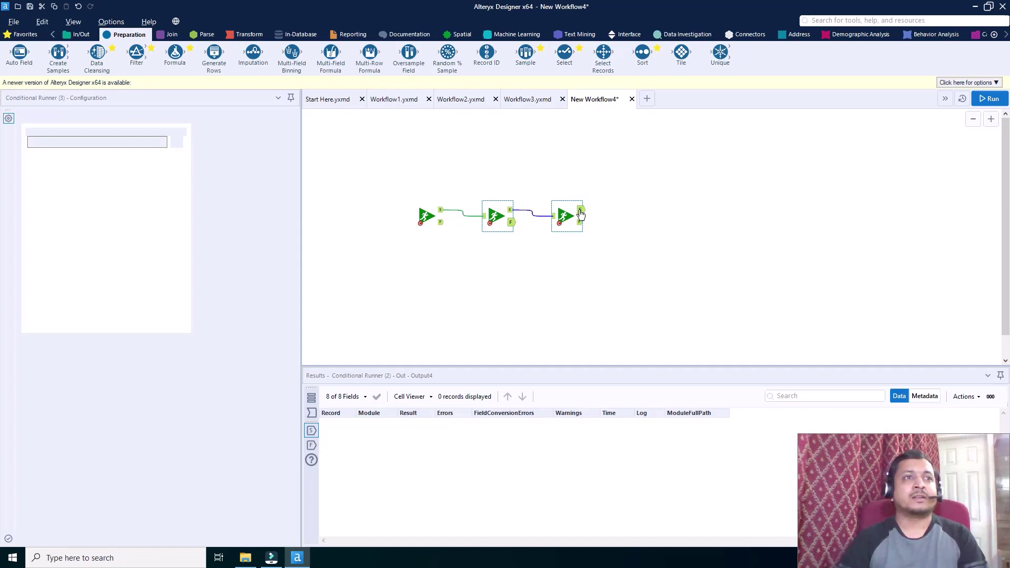
click(580, 223)
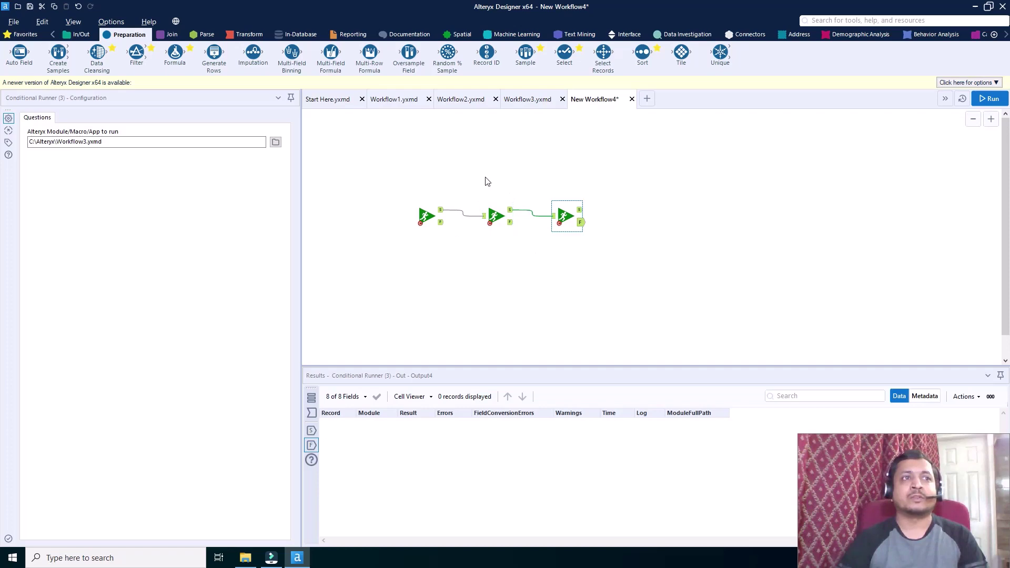